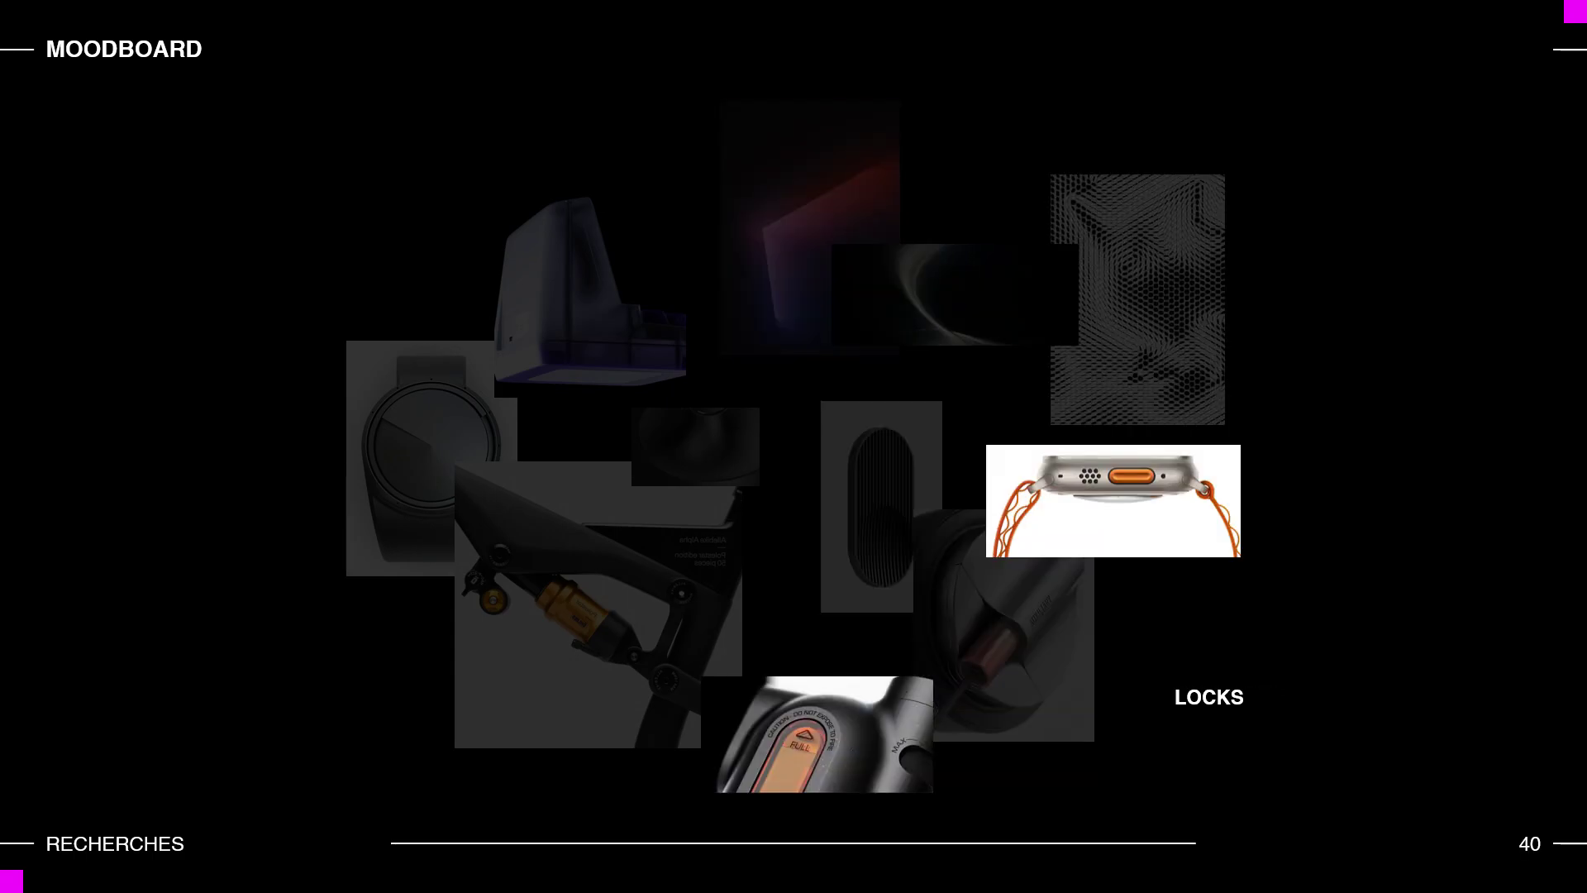
pyautogui.press('Right')
pyautogui.press('Right')
pyautogui.press('Right')
pyautogui.press('Right')
pyautogui.press('Right')
pyautogui.press('Right')
pyautogui.press('Right')
pyautogui.press('Right')
pyautogui.press('Right')
pyautogui.press('Right')
pyautogui.press('Right')
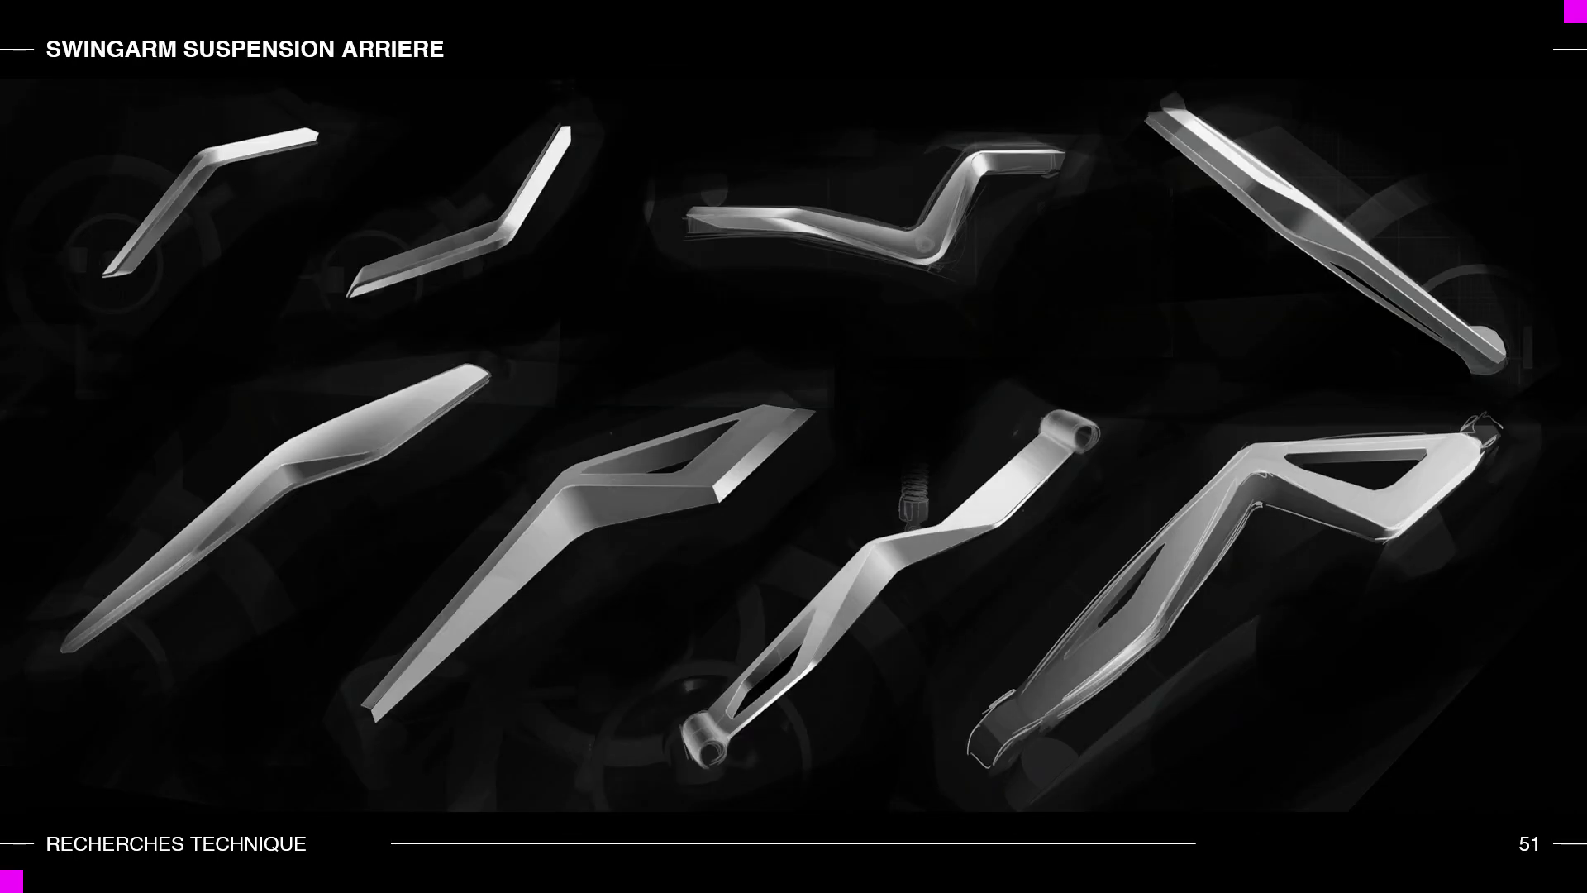
pyautogui.press('Right')
pyautogui.press('Right')
pyautogui.press('Right')
pyautogui.press('Right')
pyautogui.press('Right')
pyautogui.press('Right')
pyautogui.press('Right')
pyautogui.press('Right')
pyautogui.press('Right')
pyautogui.press('Right')
pyautogui.press('Right')
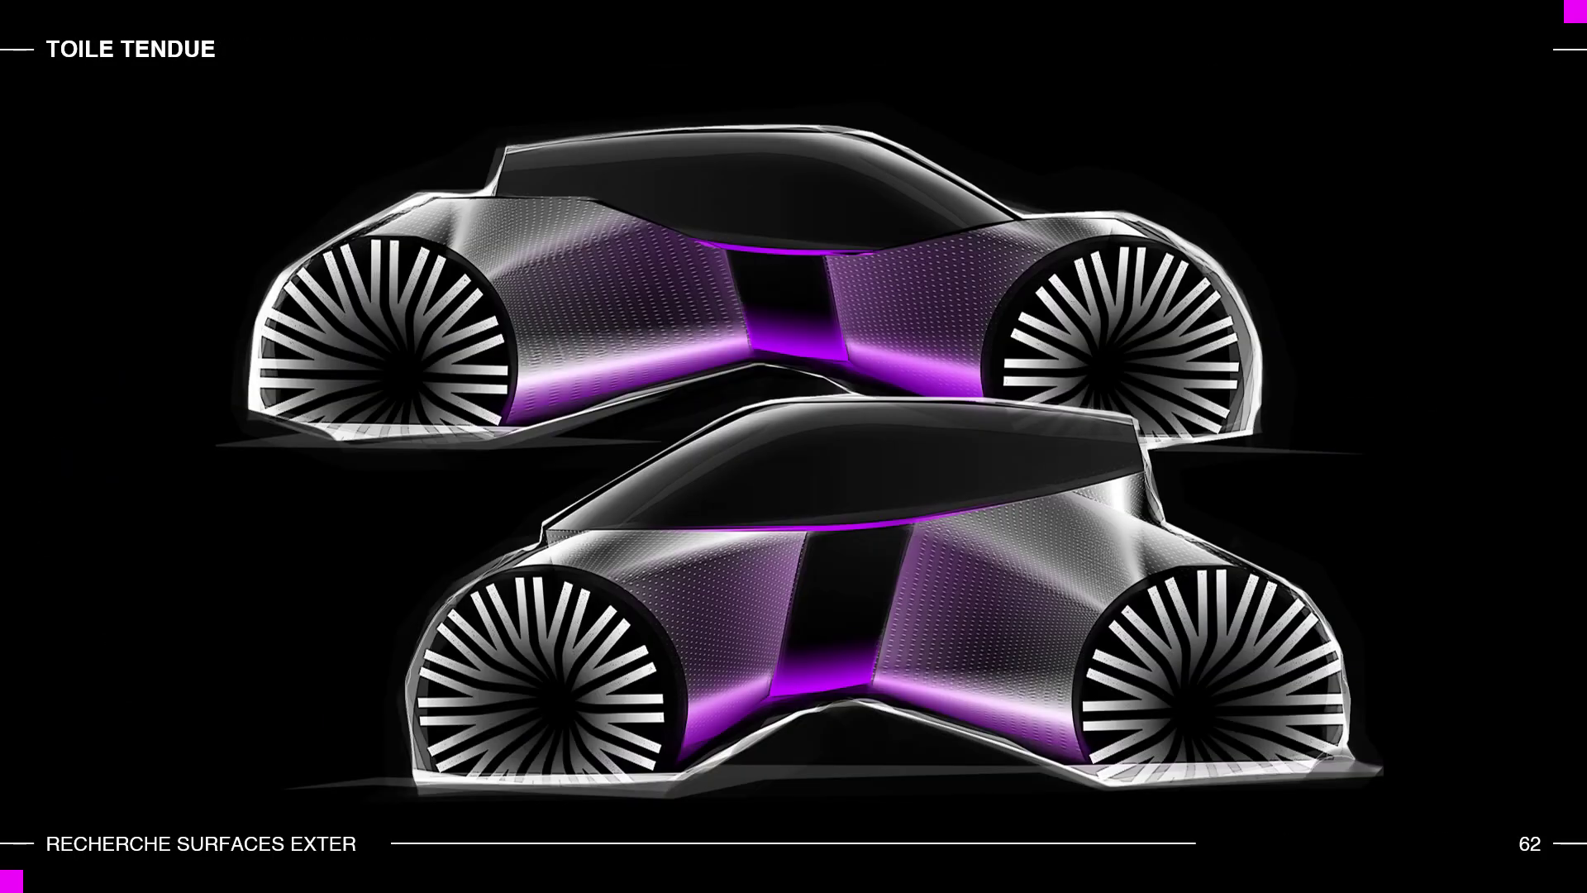
pyautogui.press('Right')
pyautogui.press('Right')
pyautogui.press('Right')
pyautogui.press('Right')
pyautogui.press('Right')
pyautogui.press('Right')
pyautogui.press('Right')
pyautogui.press('Right')
pyautogui.press('Right')
pyautogui.press('Right')
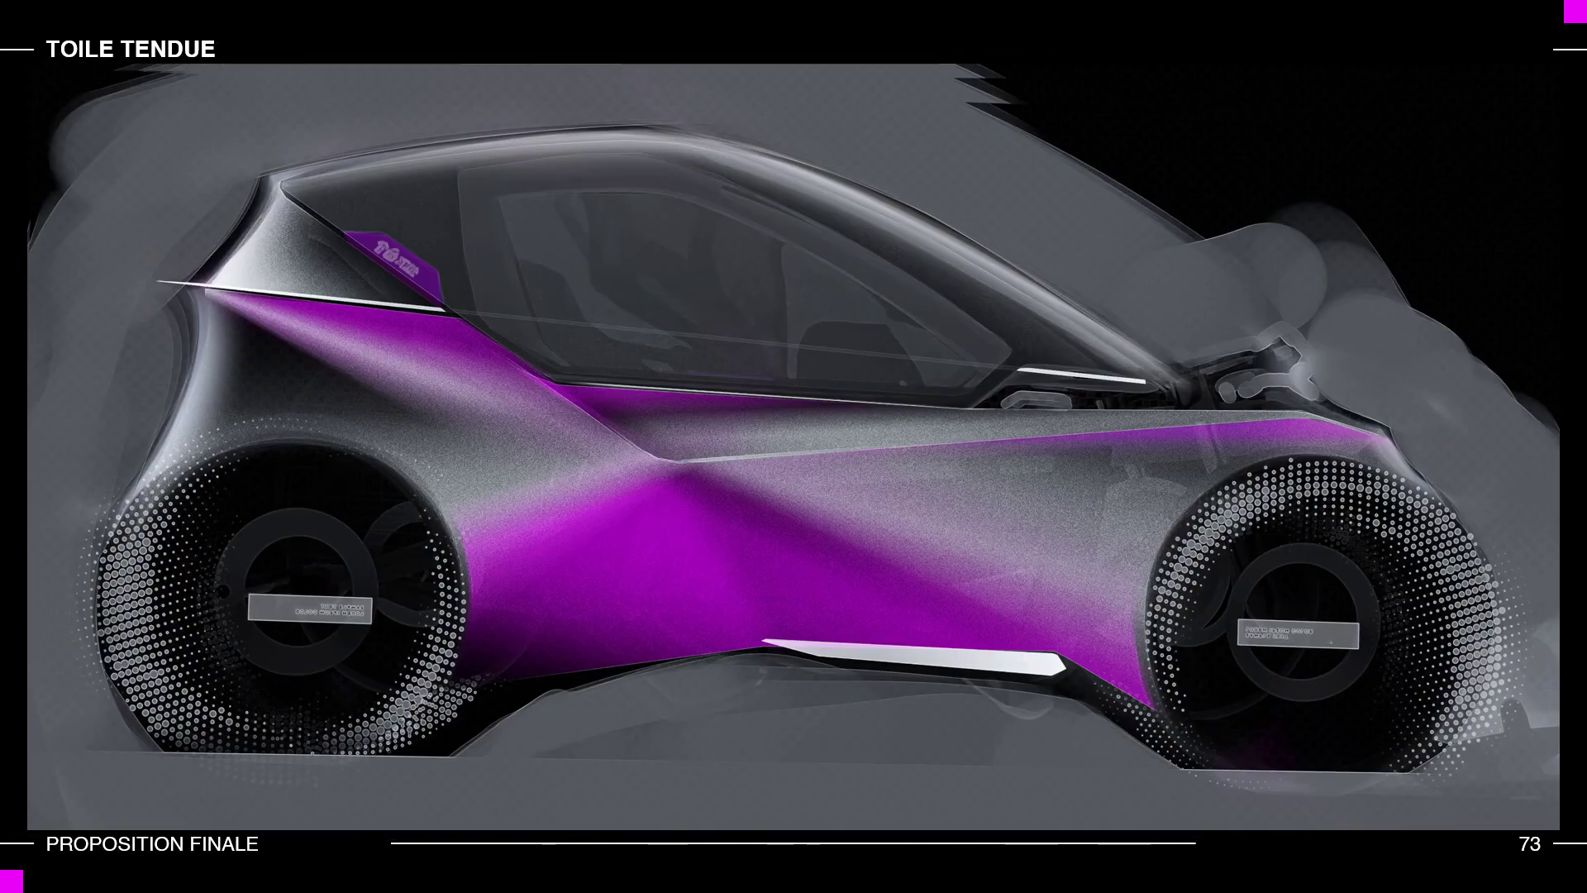
pyautogui.press('Right')
pyautogui.press('Right')
pyautogui.press('Right')
pyautogui.press('Right')
pyautogui.press('Right')
pyautogui.press('Right')
pyautogui.press('Right')
pyautogui.press('Right')
pyautogui.press('Right')
pyautogui.press('Right')
pyautogui.press('Right')
pyautogui.press('Right')
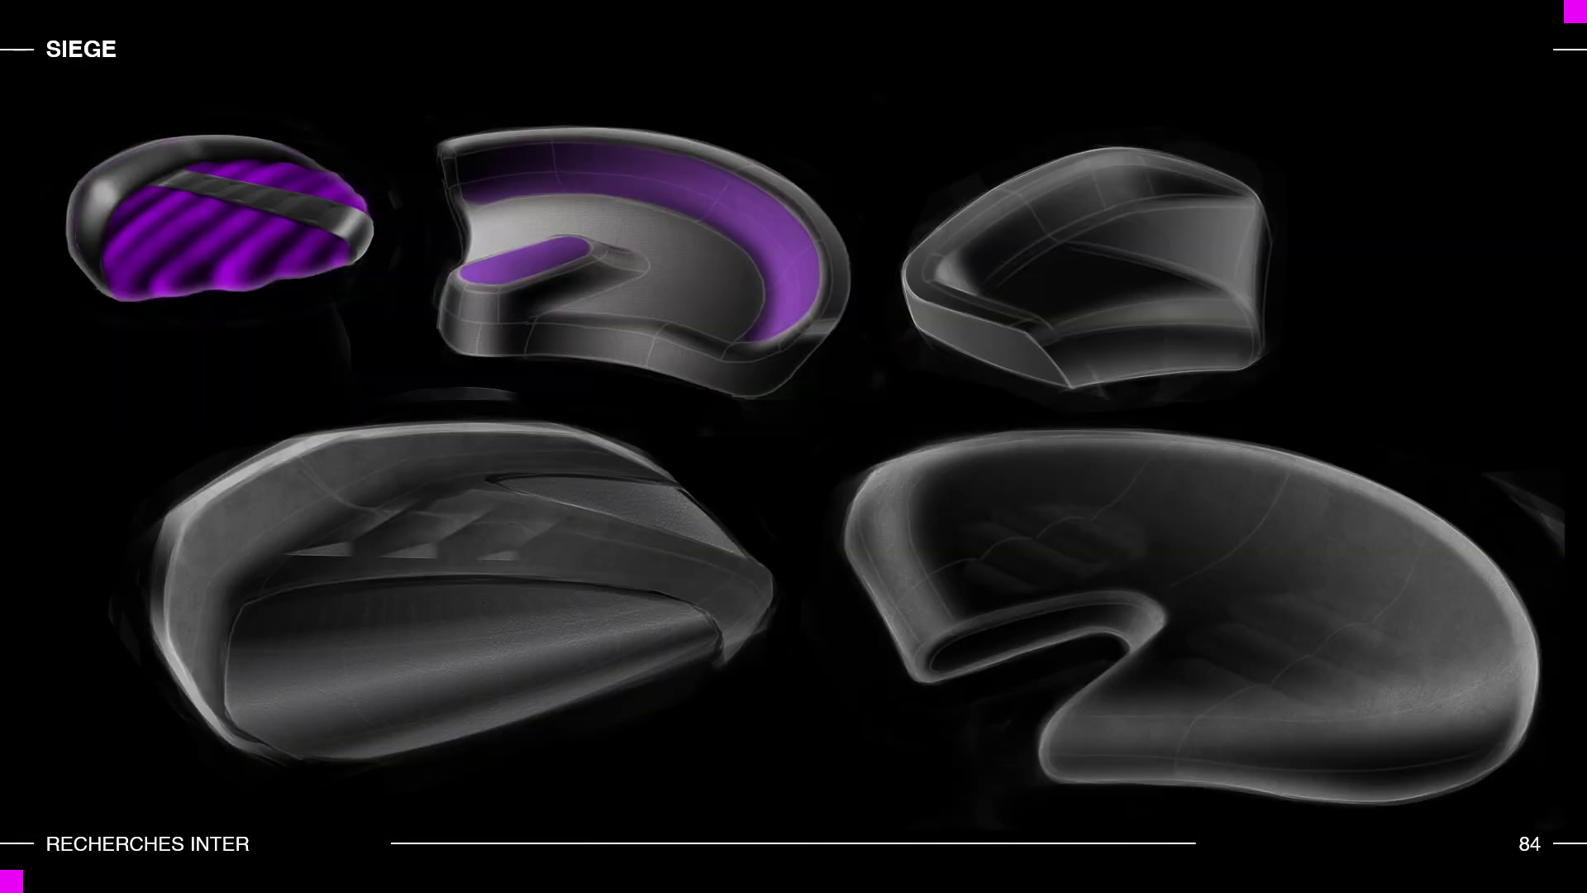
pyautogui.press('Right')
pyautogui.press('Right')
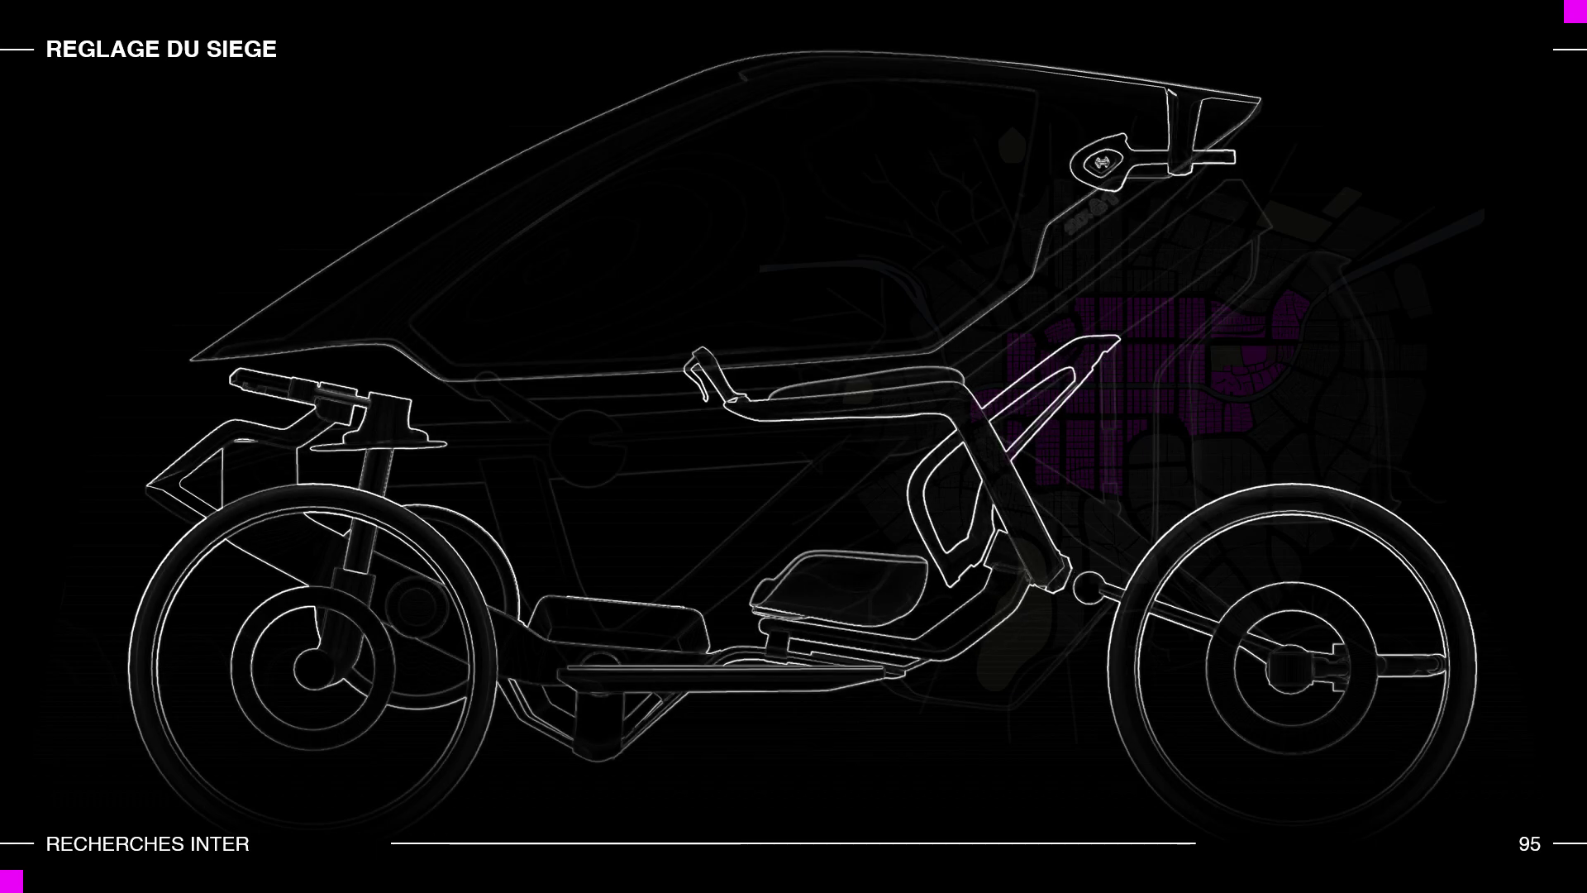
pyautogui.press('Right')
pyautogui.press('Right')
pyautogui.press('Right')
pyautogui.press('Right')
pyautogui.press('Right')
pyautogui.press('Right')
pyautogui.press('Right')
pyautogui.press('Right')
pyautogui.press('Right')
pyautogui.press('Right')
pyautogui.press('Right')
pyautogui.press('Right')
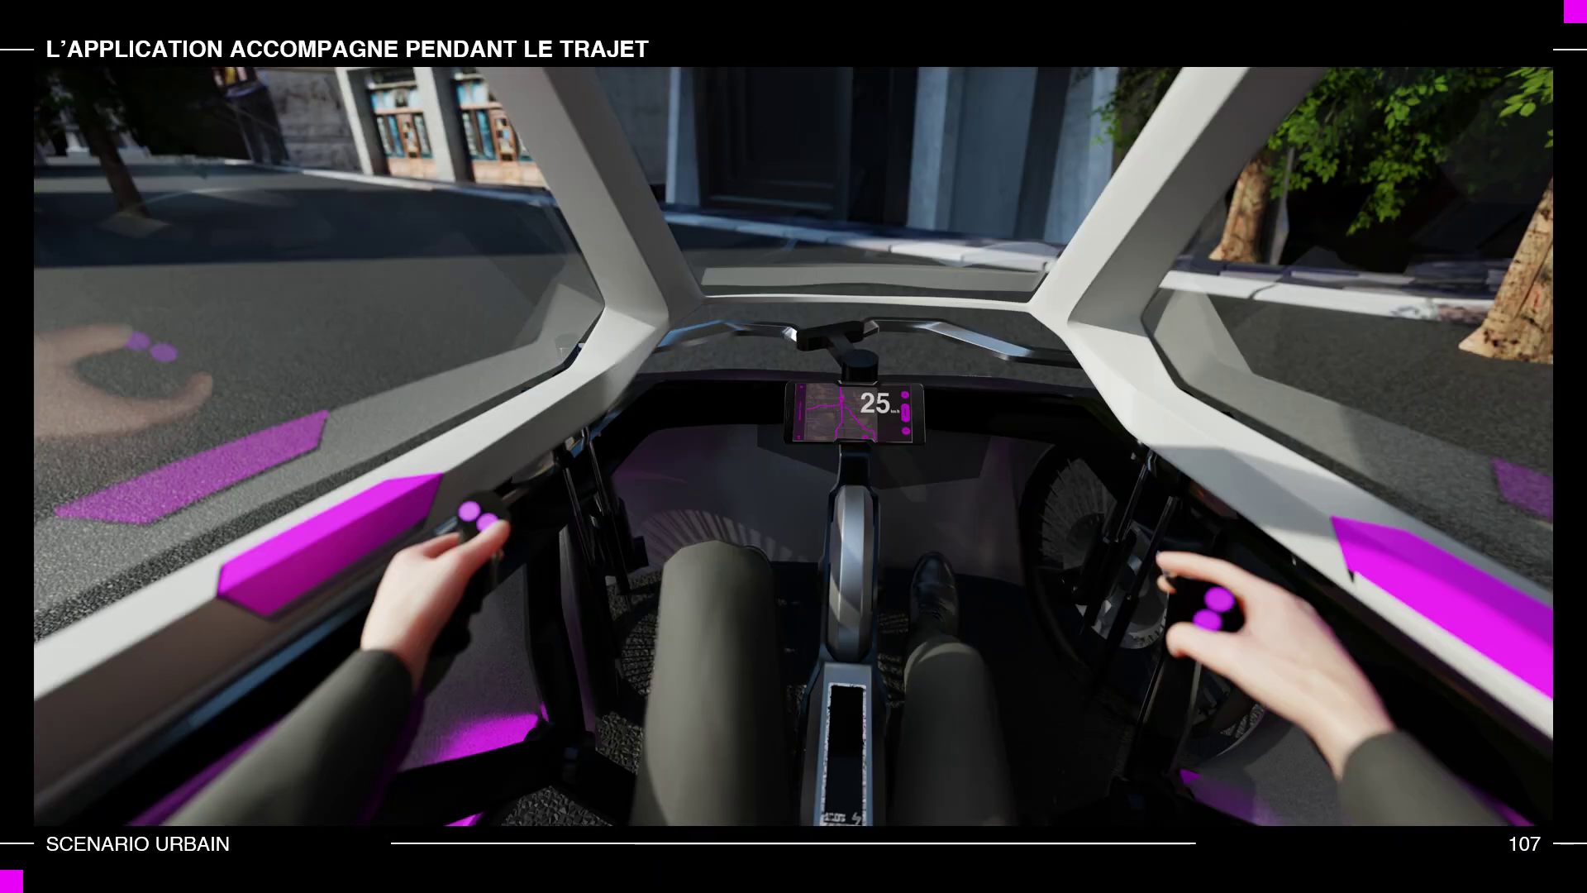
pyautogui.press('Right')
pyautogui.press('Right')
pyautogui.press('Right')
pyautogui.press('Right')
pyautogui.press('Right')
pyautogui.press('Right')
pyautogui.press('Right')
pyautogui.press('Right')
pyautogui.press('Right')
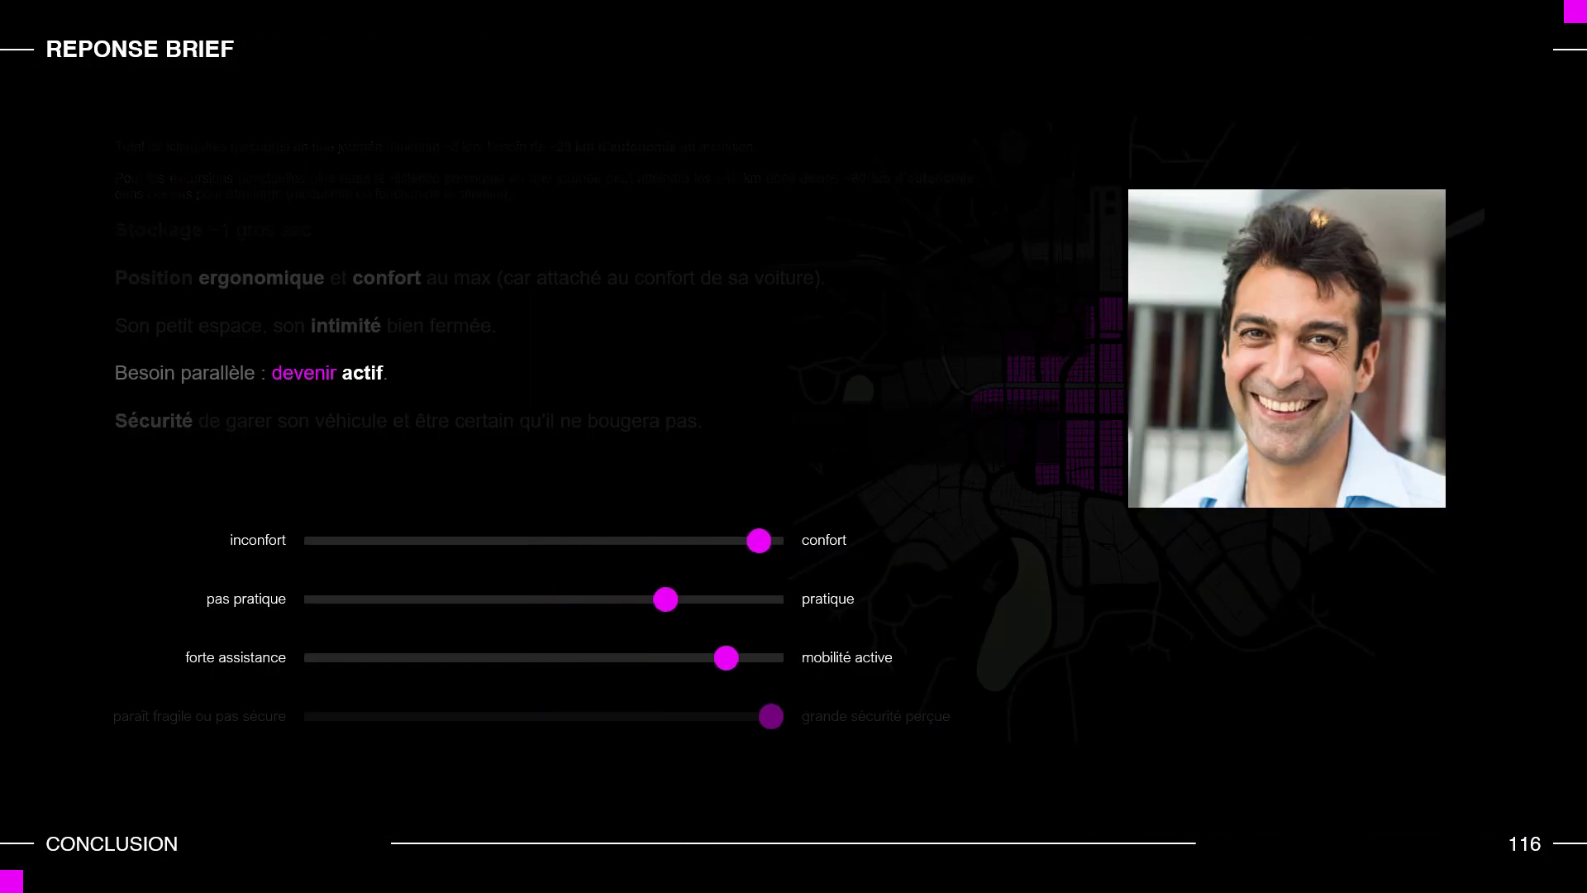
pyautogui.press('Right')
pyautogui.press('Right')
pyautogui.press('Right')
pyautogui.press('Right')
pyautogui.press('Right')
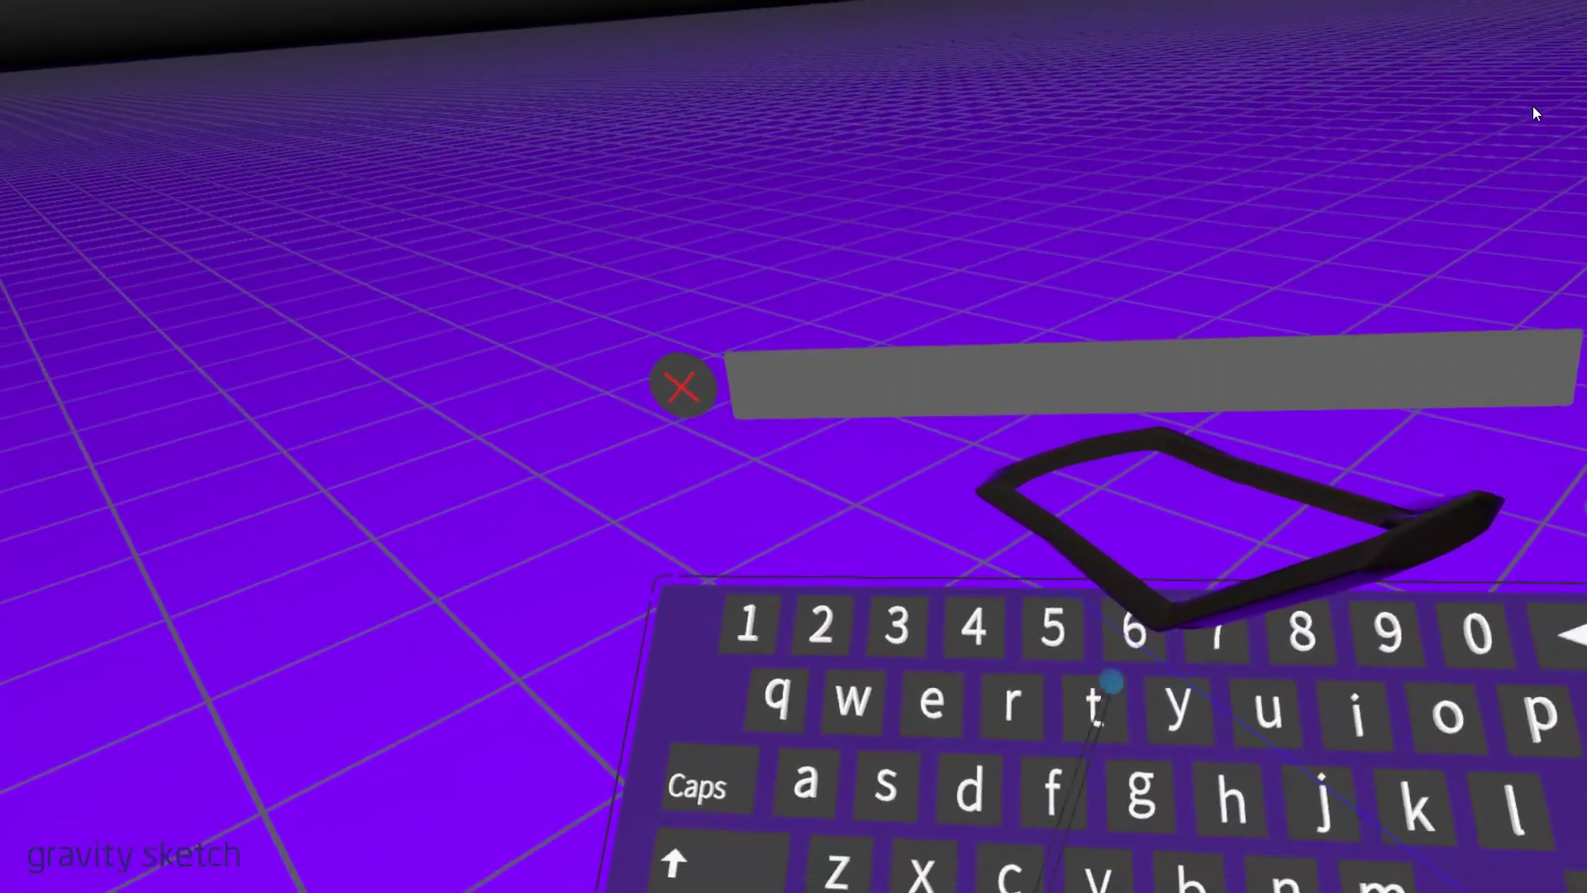
# Step: In Gravity Sketch, enter and confirm "export" as the name for the seat-frame sketch
pyautogui.write('export')
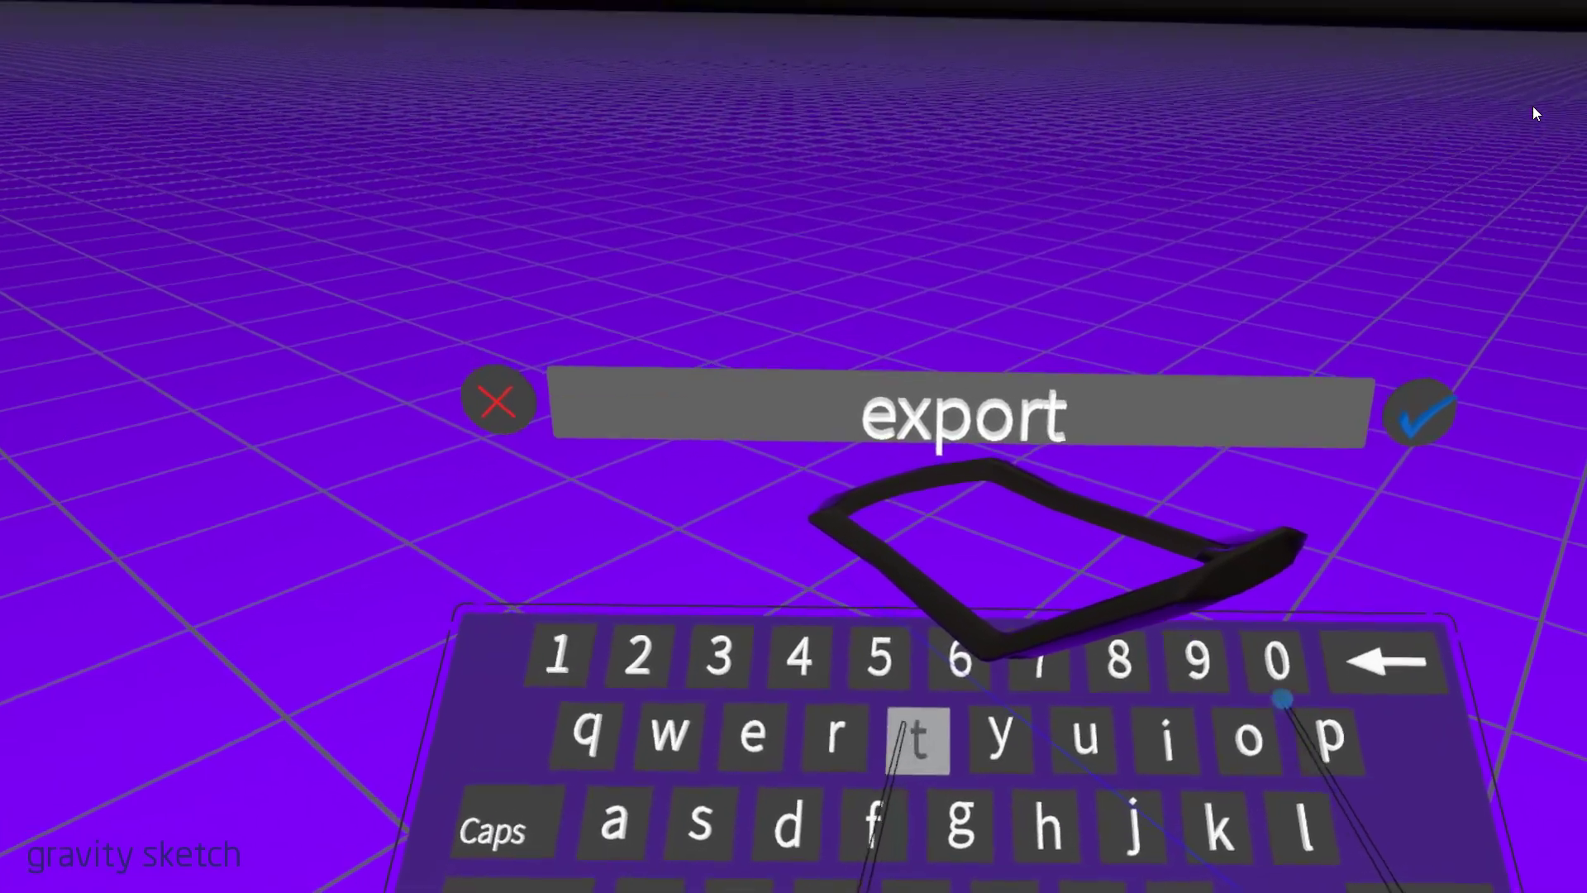
pyautogui.press('Return')
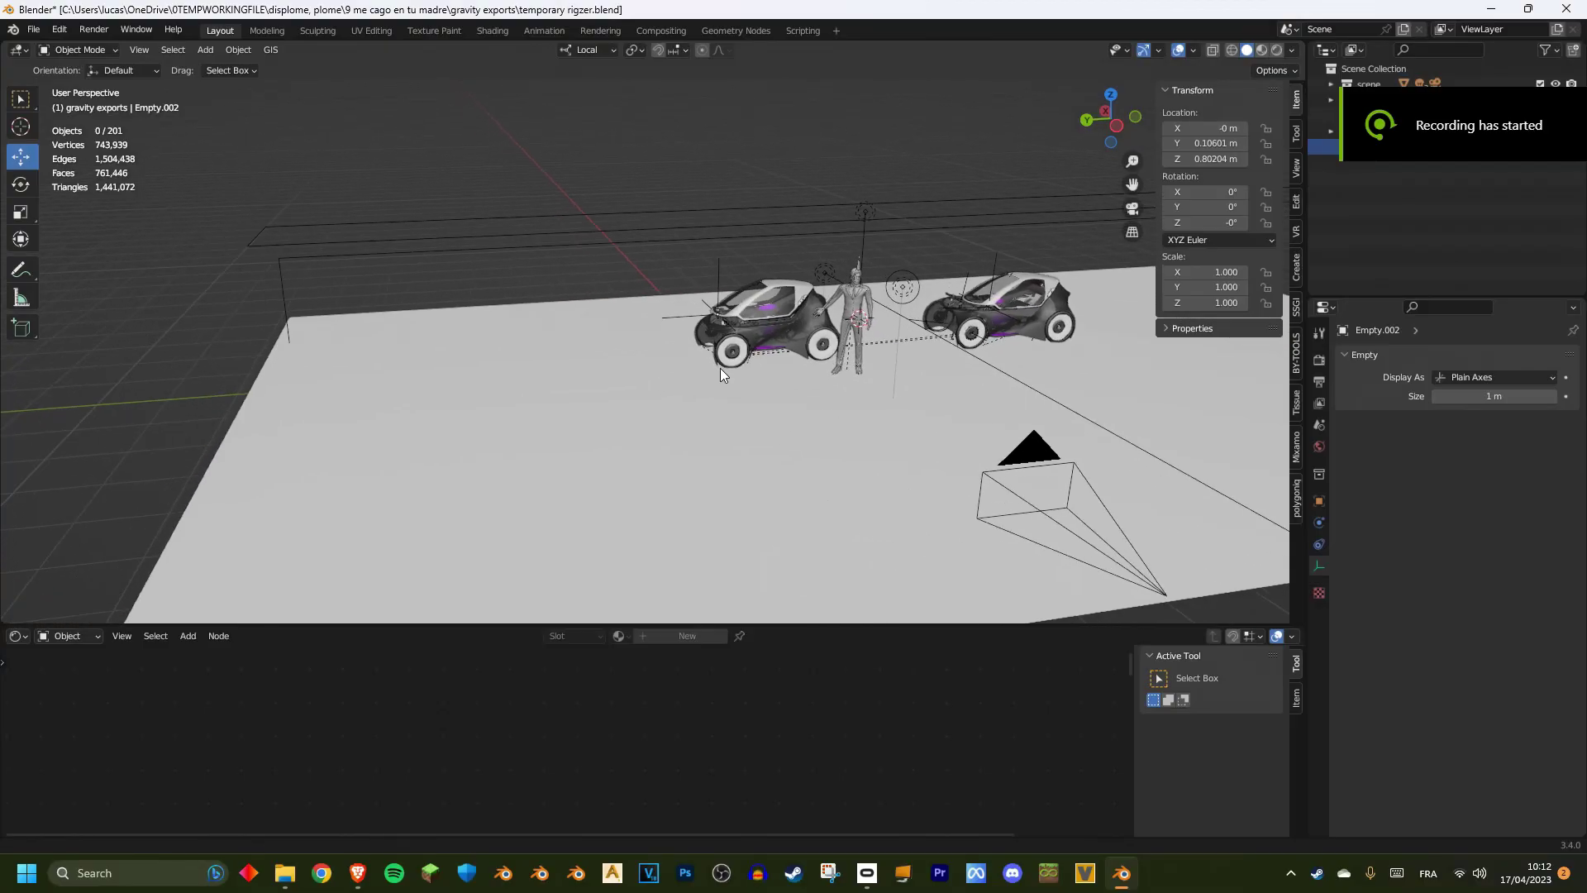
# Step: In Blender, import the FBX files export1, export2 and export3 into the gravity exports collection
pyautogui.scroll(2, 811, 418)
pyautogui.scroll(-2, 811, 418)
pyautogui.moveTo(772, 424); pyautogui.dragTo(284, 388, button='middle')
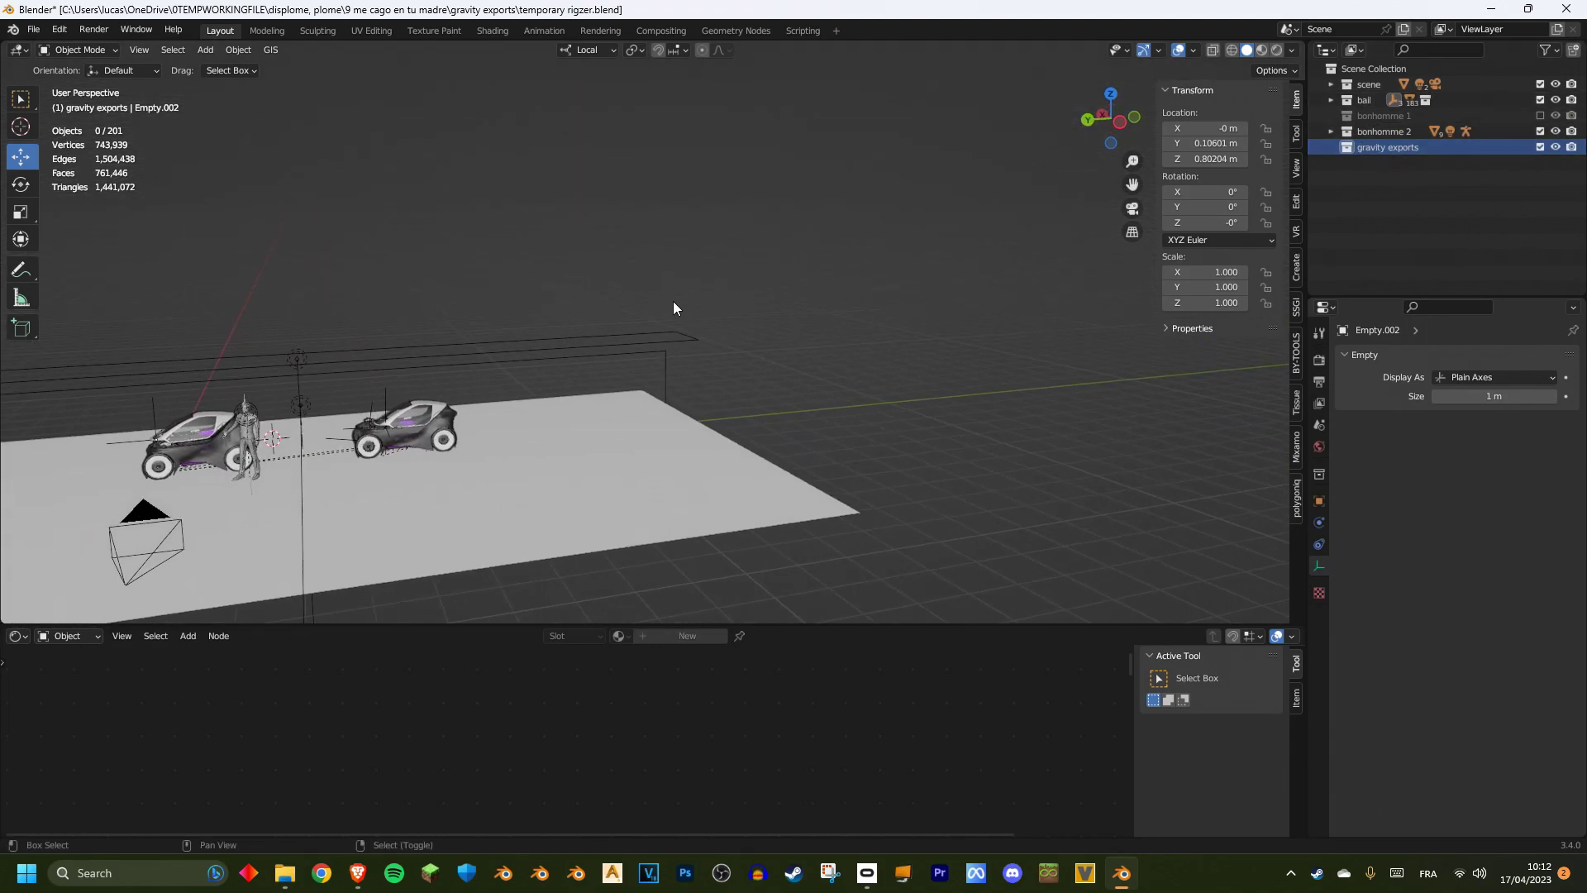
pyautogui.click(33, 30)
pyautogui.moveTo(79, 241)
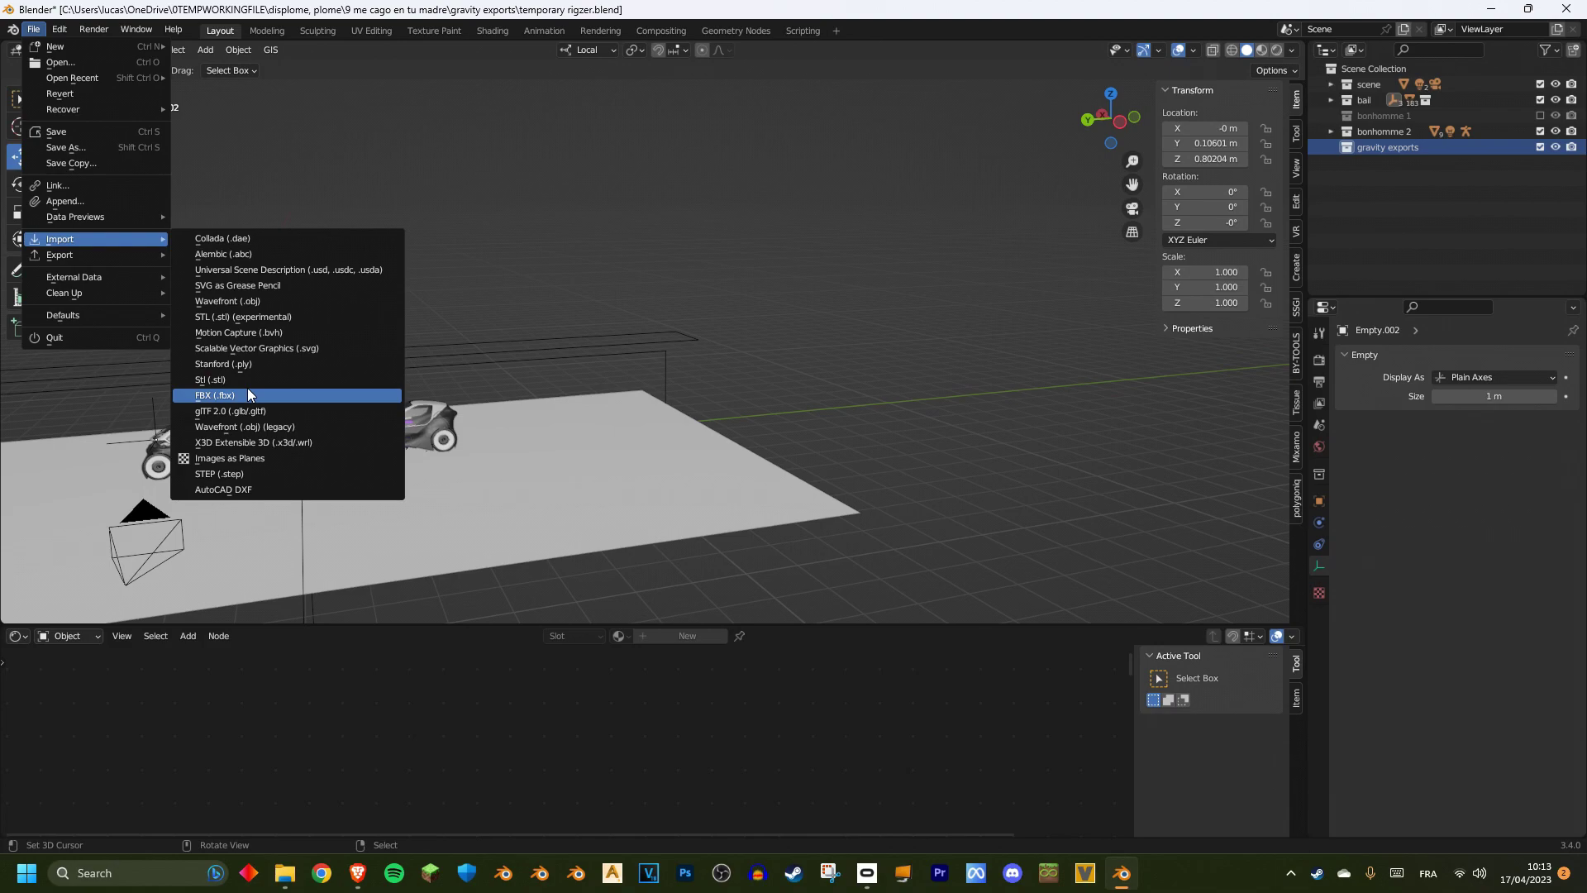
pyautogui.click(210, 379)
# Step: Move the three imported exports along the global Y axis to about -20.35 m, clear of the vehicles
pyautogui.press('g')
pyautogui.press('y')
pyautogui.press('y')
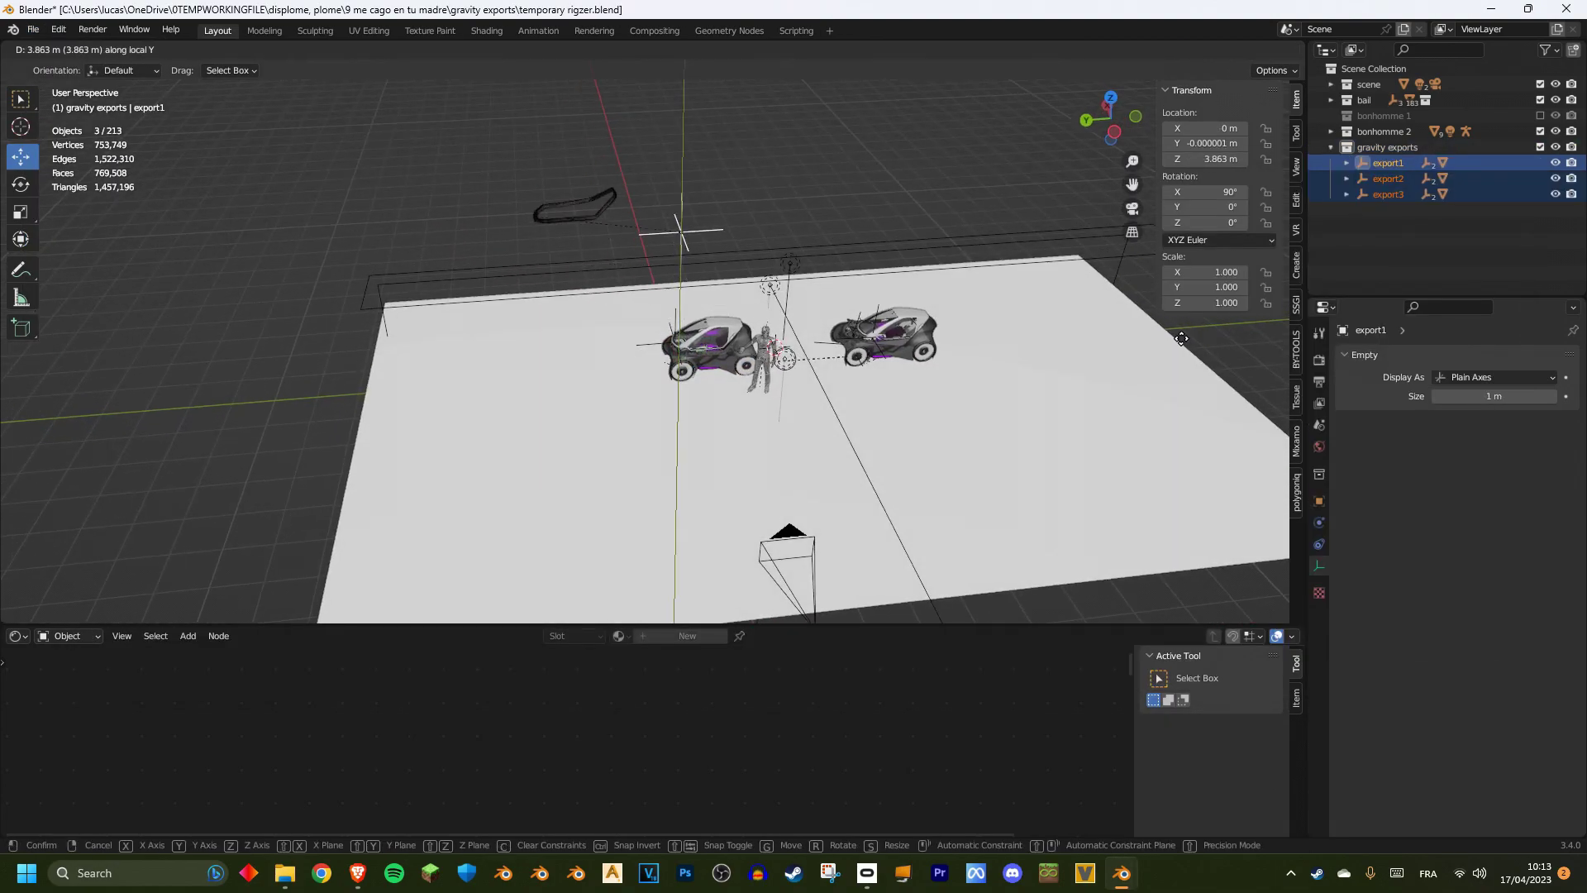
pyautogui.press('x')
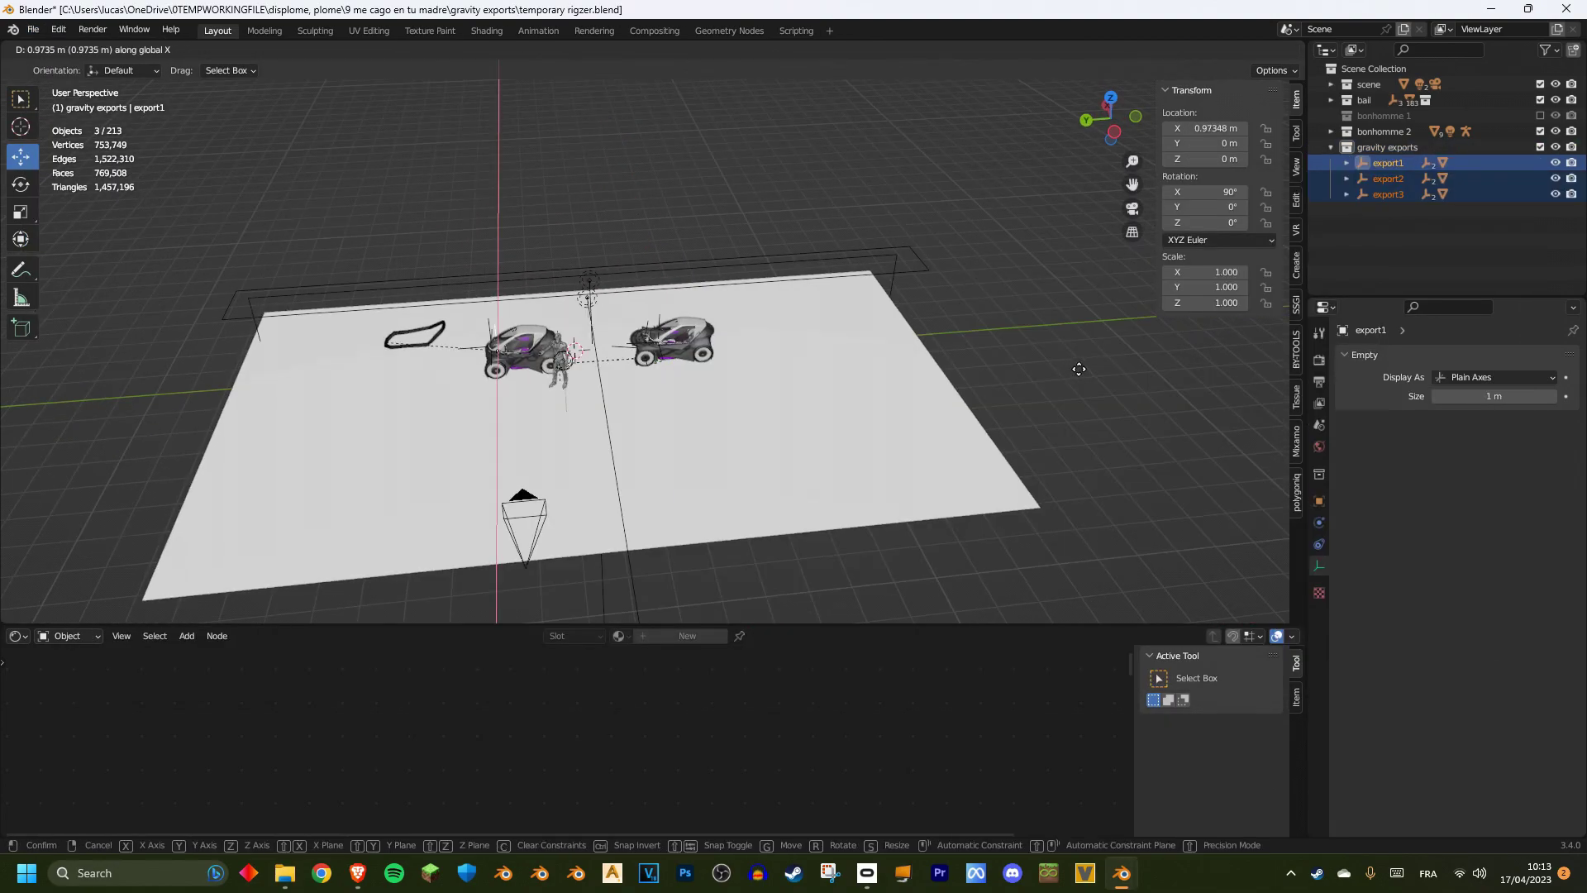
pyautogui.press('y')
pyautogui.click(1265, 354)
# Step: Clear the parents of the three imported frame meshes while keeping their transformation
pyautogui.press('KP_Decimal')
pyautogui.scroll(-2, 827, 331)
pyautogui.keyDown('shift'); pyautogui.moveTo(622, 342); pyautogui.dragTo(948, 385, button='middle'); pyautogui.keyUp('shift')
pyautogui.scroll(5, 719, 372)
pyautogui.scroll(-4, 929, 344)
pyautogui.scroll(3, 943, 398)
pyautogui.rightClick(815, 363)
pyautogui.scroll(-2, 781, 361)
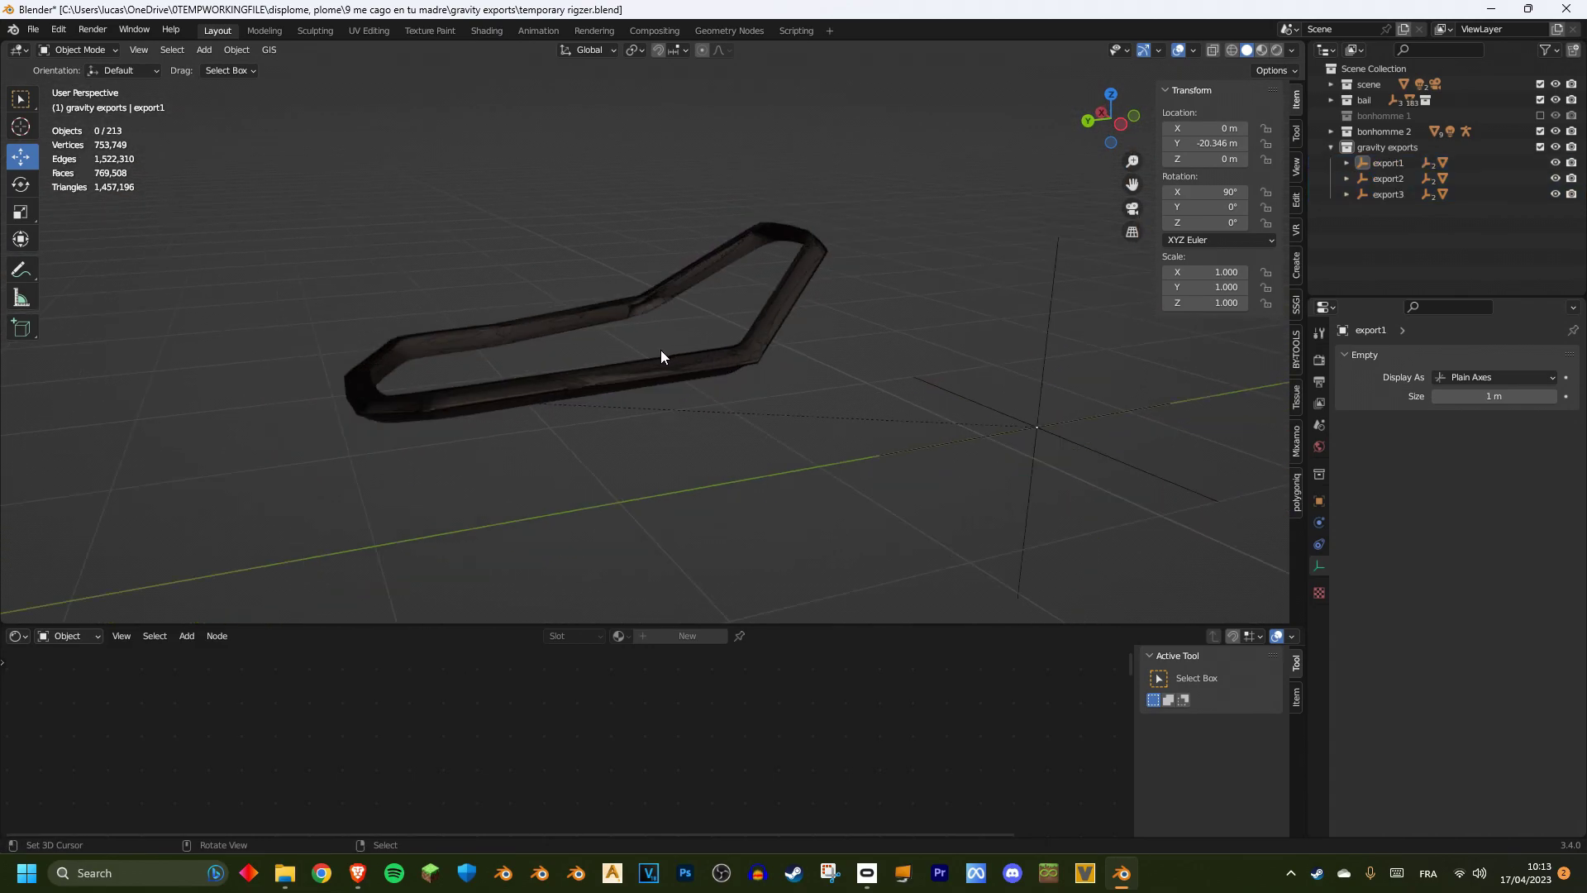
pyautogui.moveTo(777, 302); pyautogui.dragTo(779, 304)
pyautogui.scroll(-3, 909, 397)
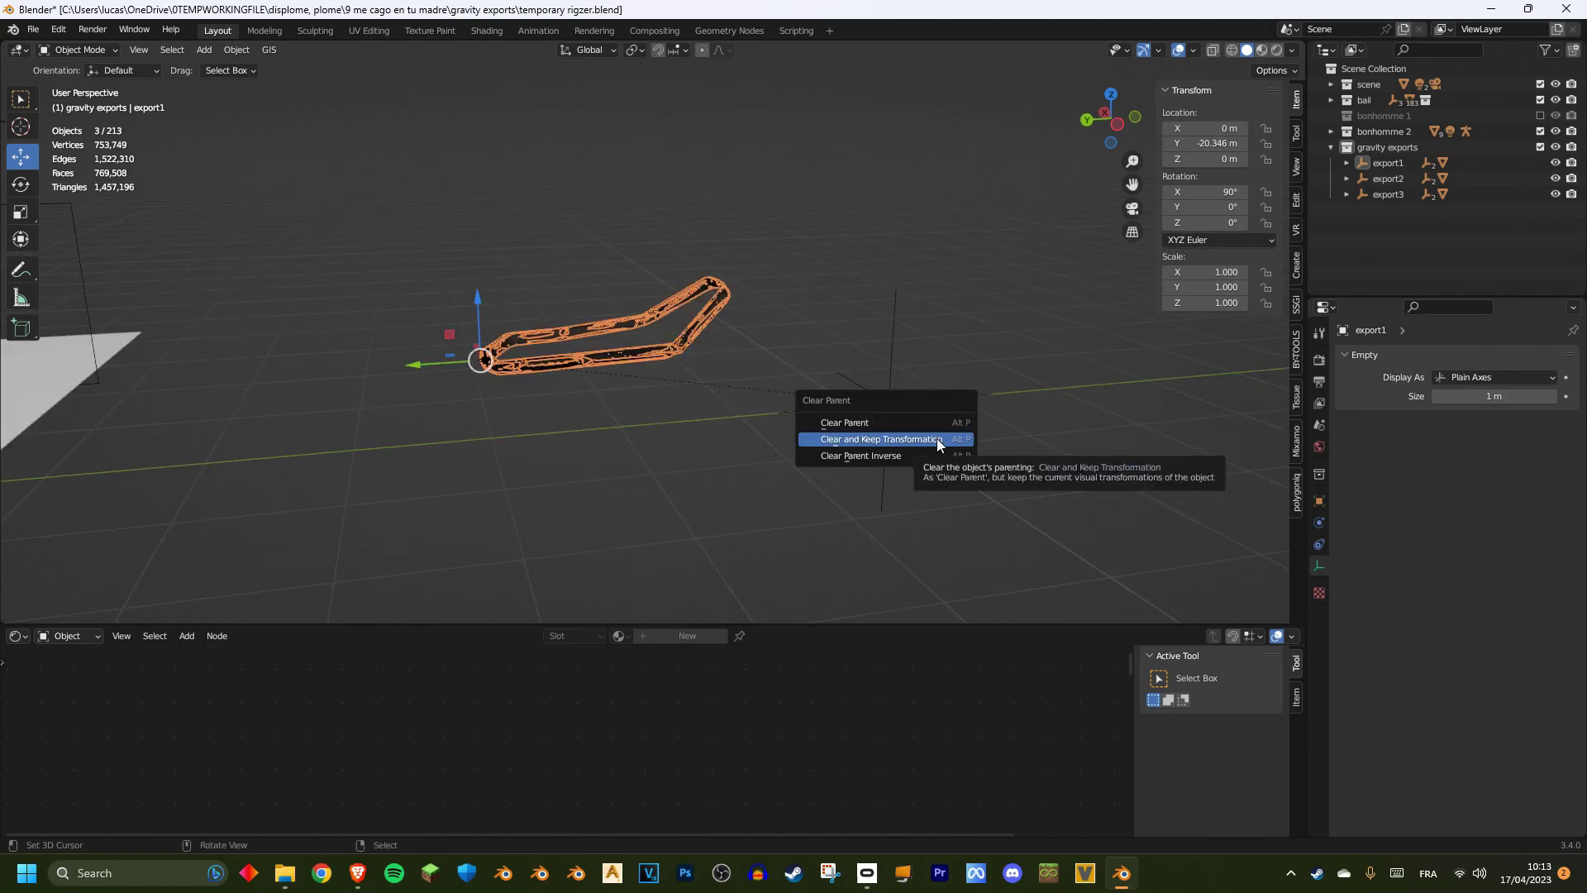
pyautogui.click(935, 438)
pyautogui.click(921, 424)
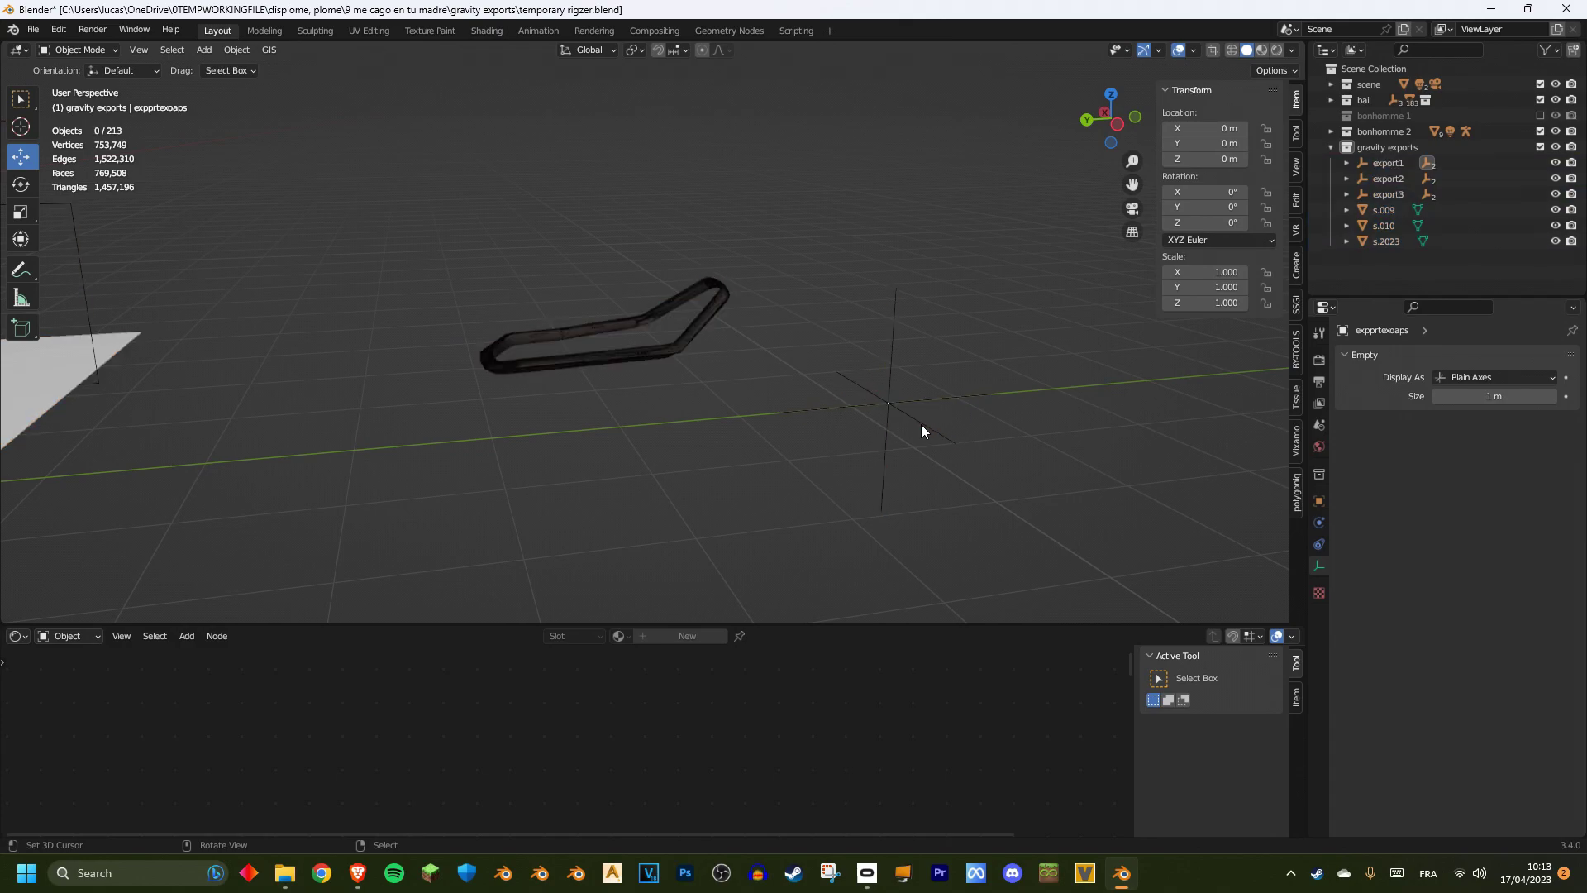
# Step: Delete the empties of export1, export2 and export3 that no longer parent any frame mesh
pyautogui.press('b')
pyautogui.moveTo(850, 317); pyautogui.dragTo(950, 479)
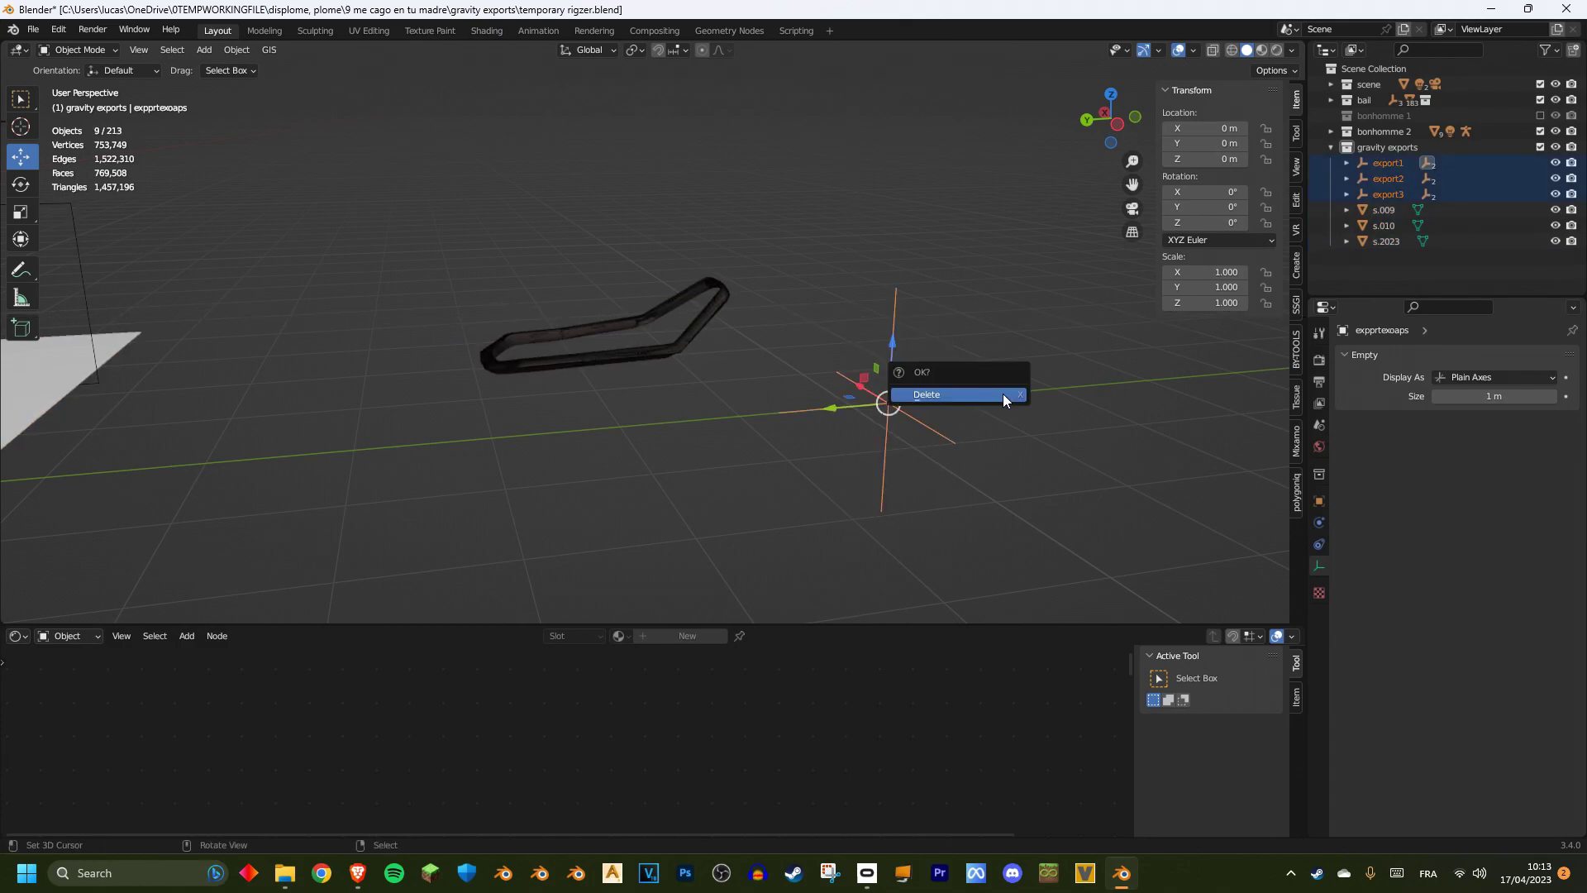
pyautogui.click(1003, 394)
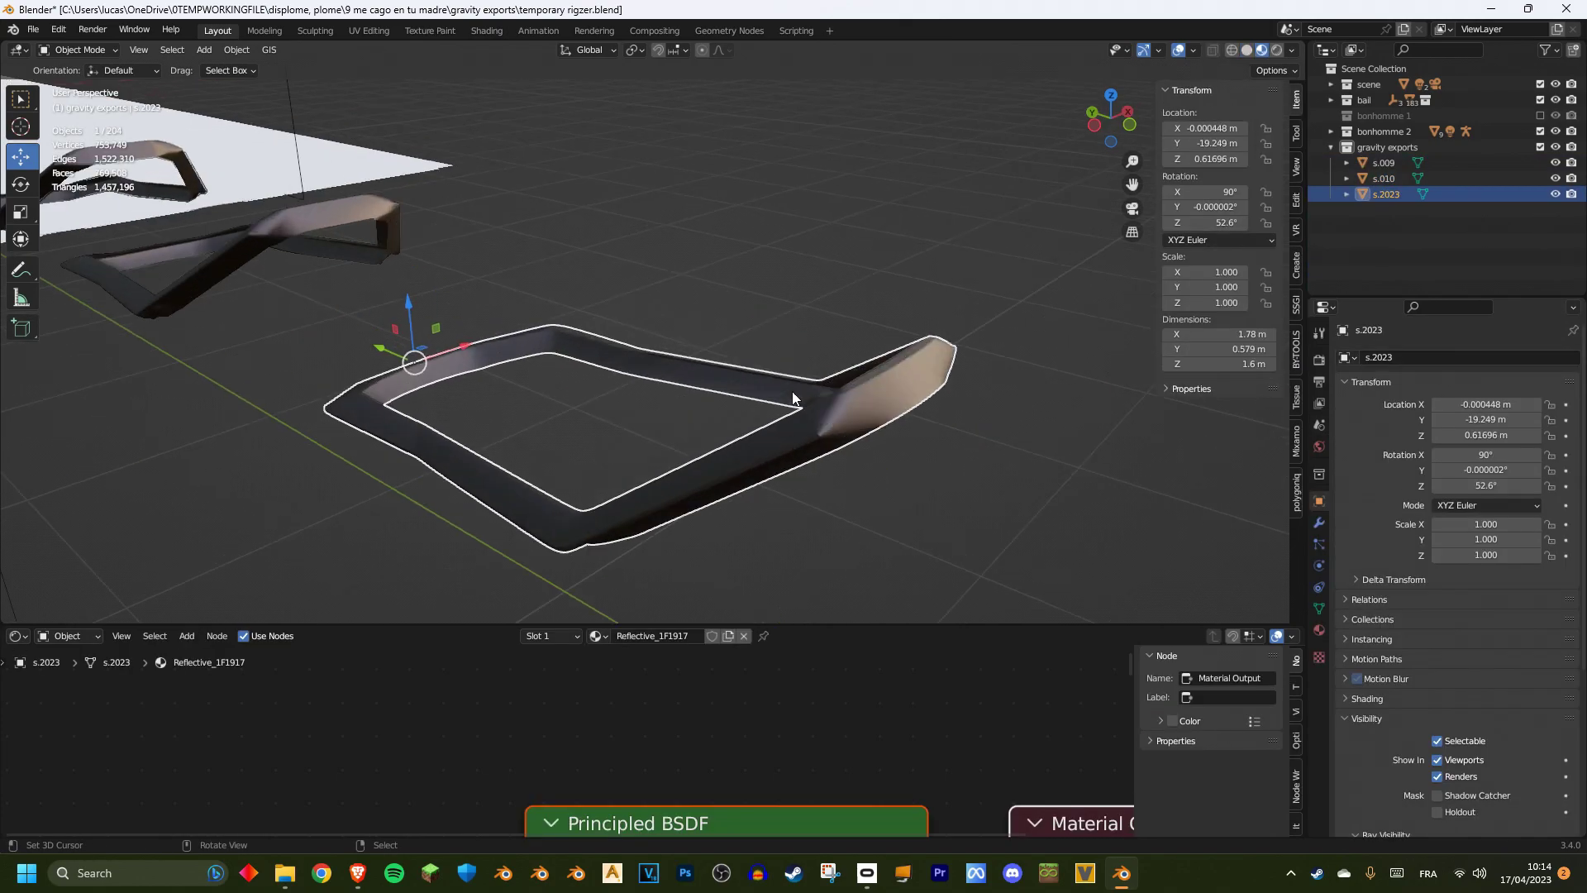
# Step: Examine the topology and surface of frame s.2023 in Edit Mode and Object Mode
pyautogui.moveTo(796, 400); pyautogui.dragTo(904, 449, button='middle')
pyautogui.press('Tab')
pyautogui.scroll(2, 956, 443)
pyautogui.scroll(-1, 997, 444)
pyautogui.scroll(2, 929, 449)
pyautogui.scroll(-2, 932, 454)
pyautogui.scroll(1, 813, 435)
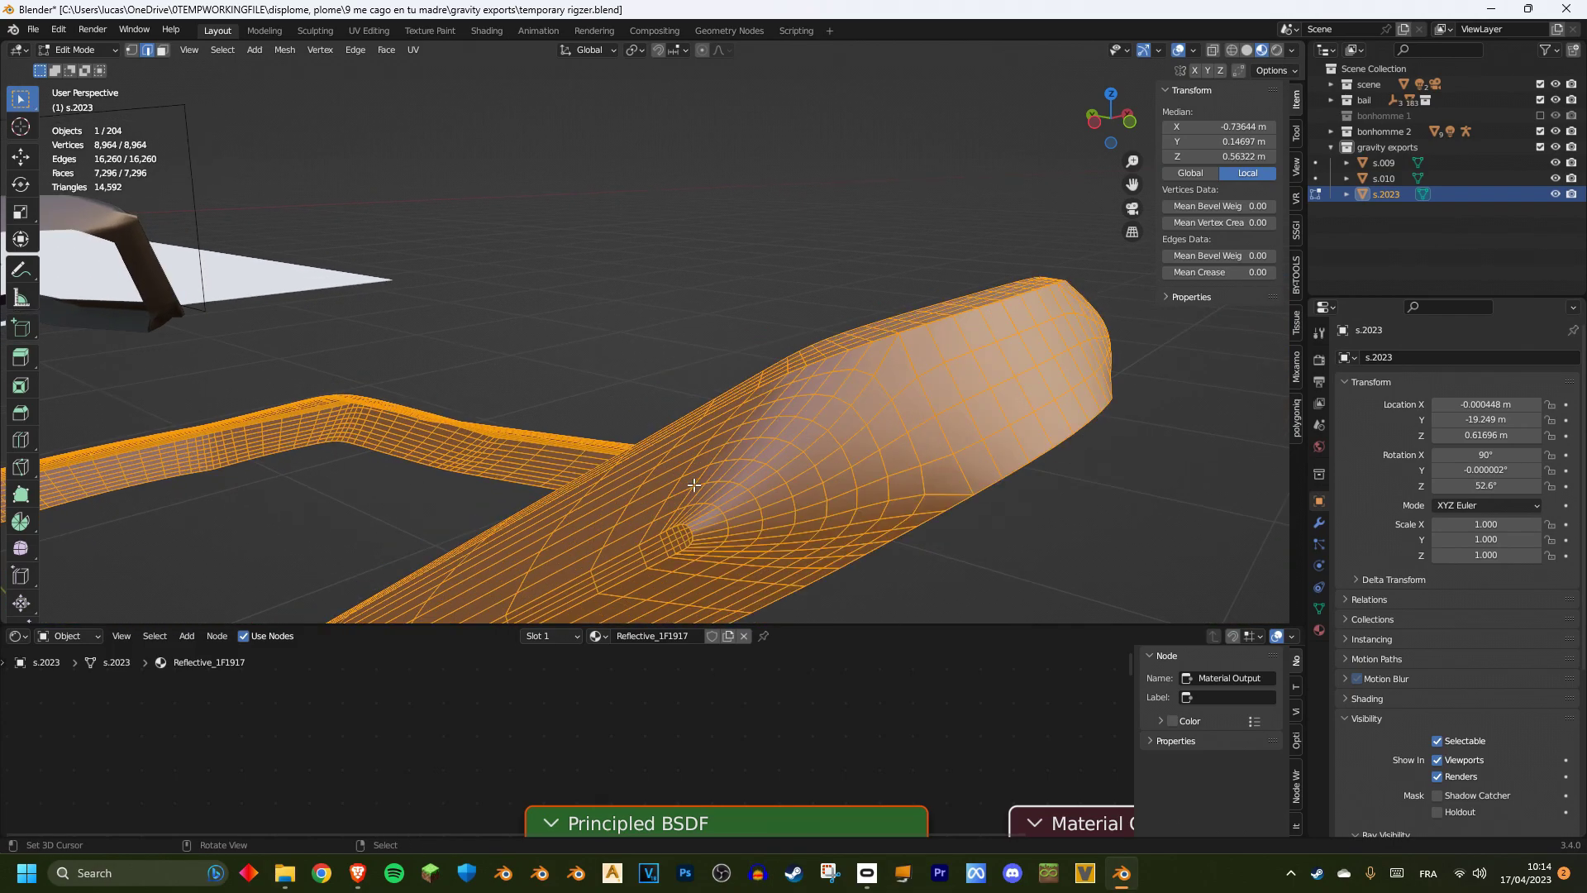
pyautogui.press('Tab')
pyautogui.moveTo(796, 565); pyautogui.dragTo(945, 403, button='middle')
pyautogui.scroll(-2, 800, 389)
pyautogui.moveTo(801, 395); pyautogui.dragTo(998, 399, button='middle')
pyautogui.scroll(3, 695, 439)
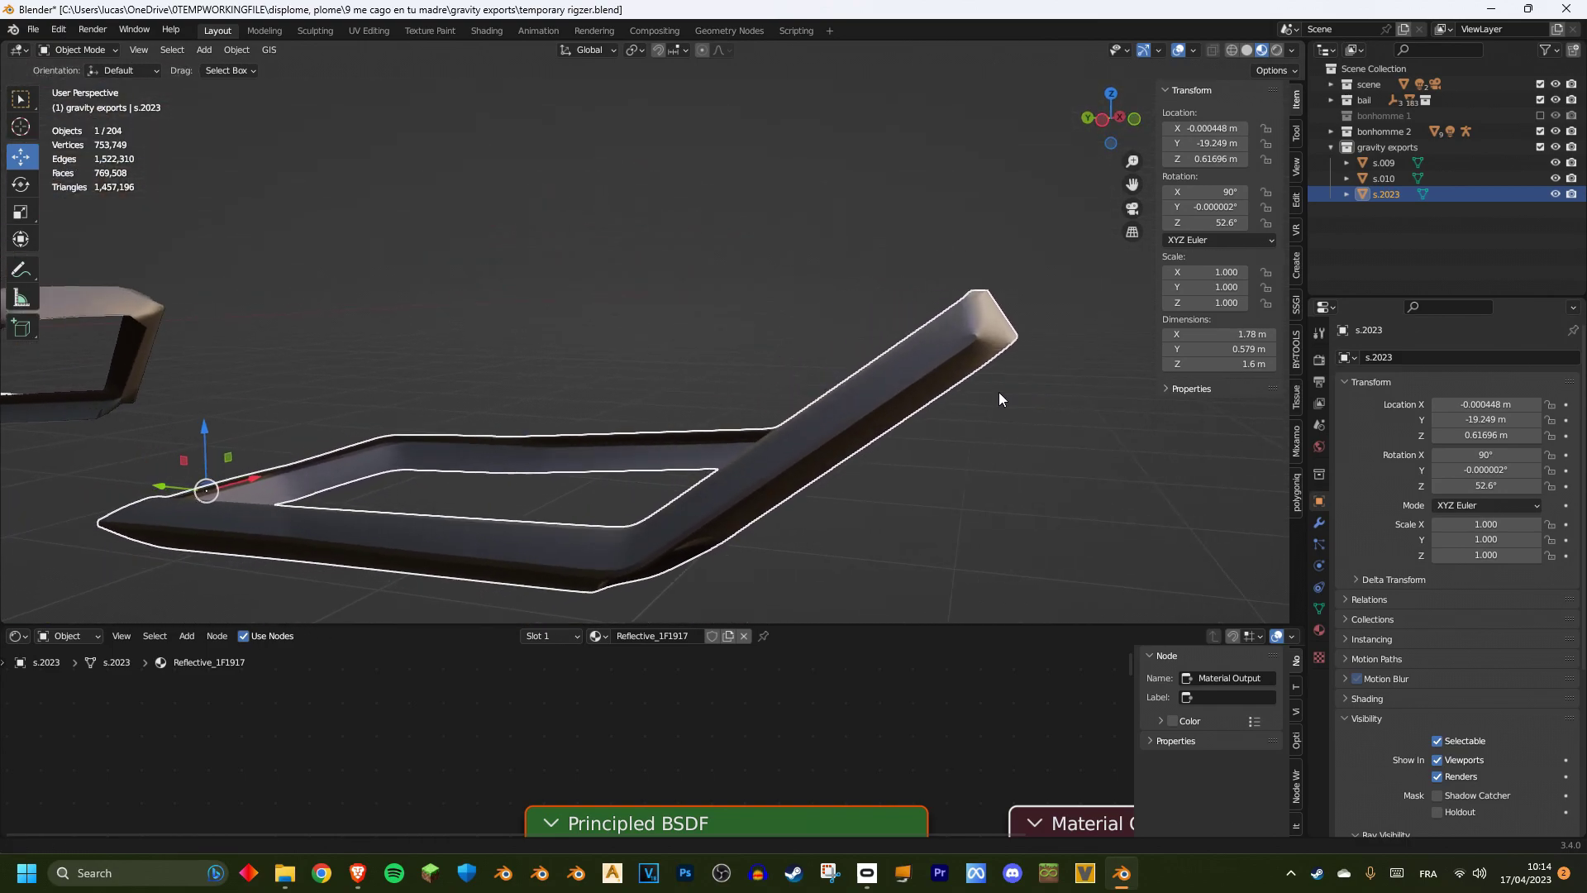
# Step: Compare the three frames and examine the topology of the middle one, s.009, in Edit Mode
pyautogui.scroll(-3, 871, 305)
pyautogui.moveTo(569, 411); pyautogui.dragTo(732, 433, button='middle')
pyautogui.scroll(-5, 732, 433)
pyautogui.keyDown('shift'); pyautogui.moveTo(446, 446); pyautogui.dragTo(705, 477, button='middle'); pyautogui.keyUp('shift')
pyautogui.rightClick(704, 477)
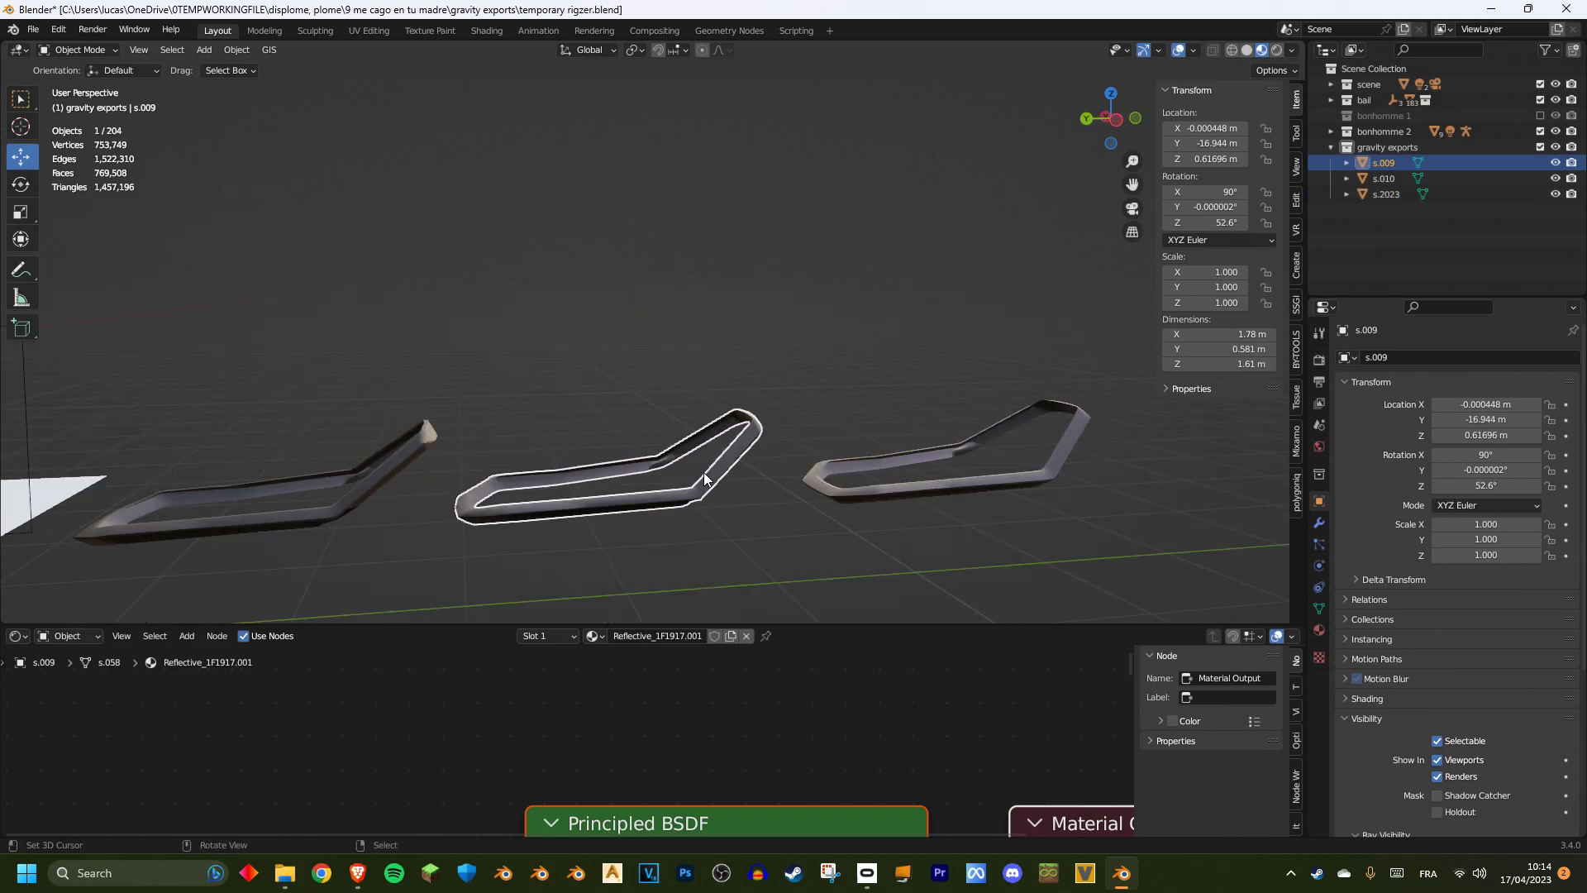
pyautogui.press('Tab')
pyautogui.press('KP_Decimal')
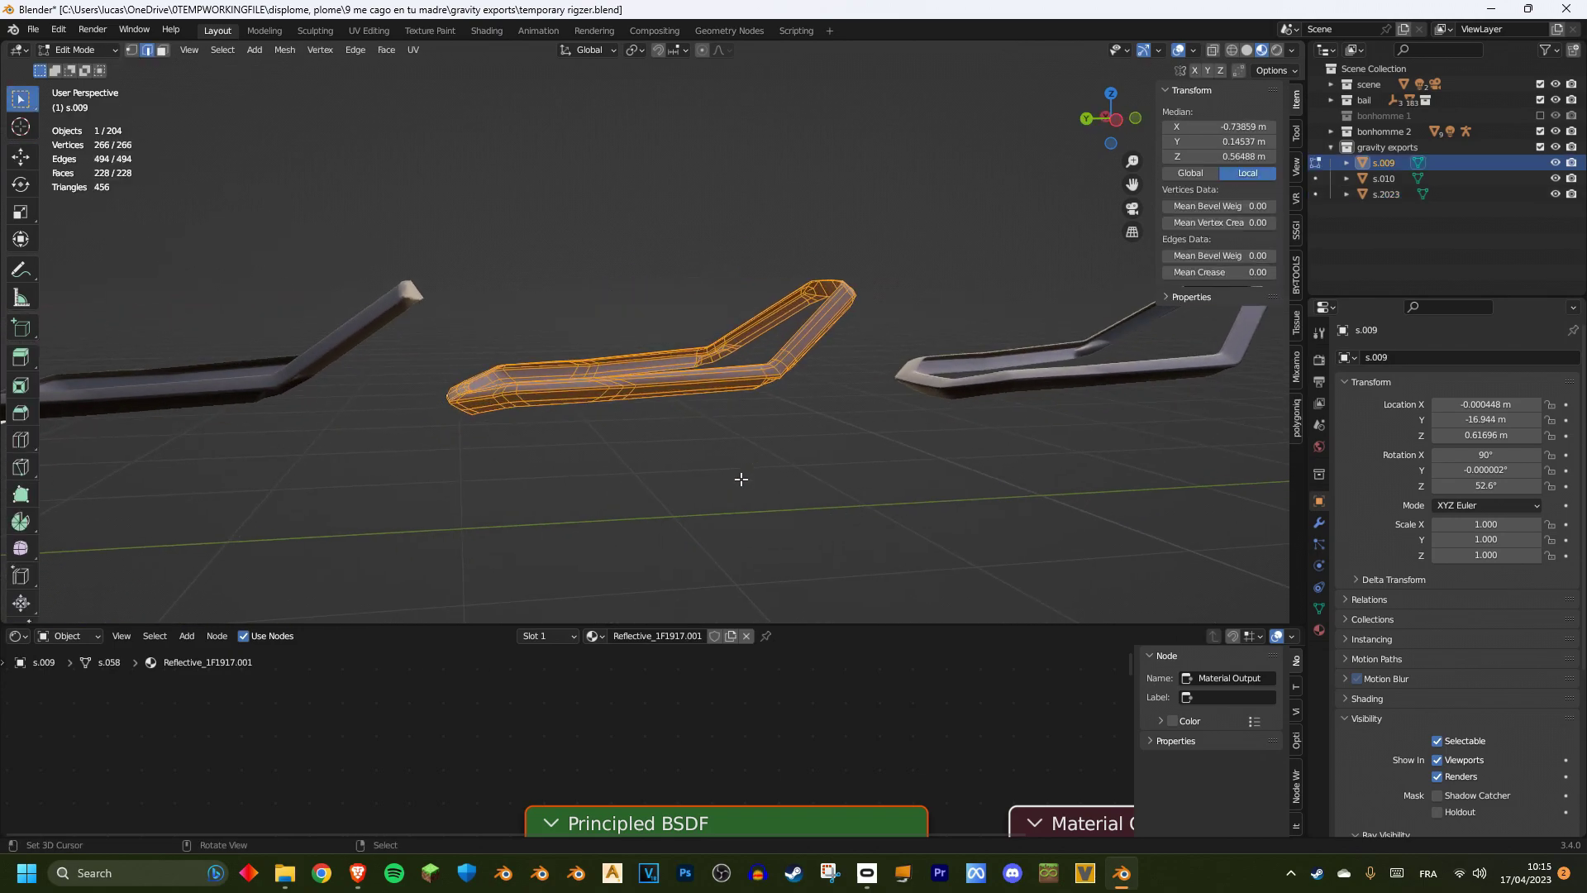
pyautogui.scroll(7, 655, 301)
pyautogui.keyDown('shift'); pyautogui.moveTo(657, 430); pyautogui.dragTo(766, 409, button='middle'); pyautogui.keyUp('shift')
pyautogui.press('Tab')
pyautogui.scroll(-3, 768, 344)
# Step: Shade frame s.009 flat and clear the custom split normals data on s.009 and s.2023
pyautogui.rightClick(766, 408)
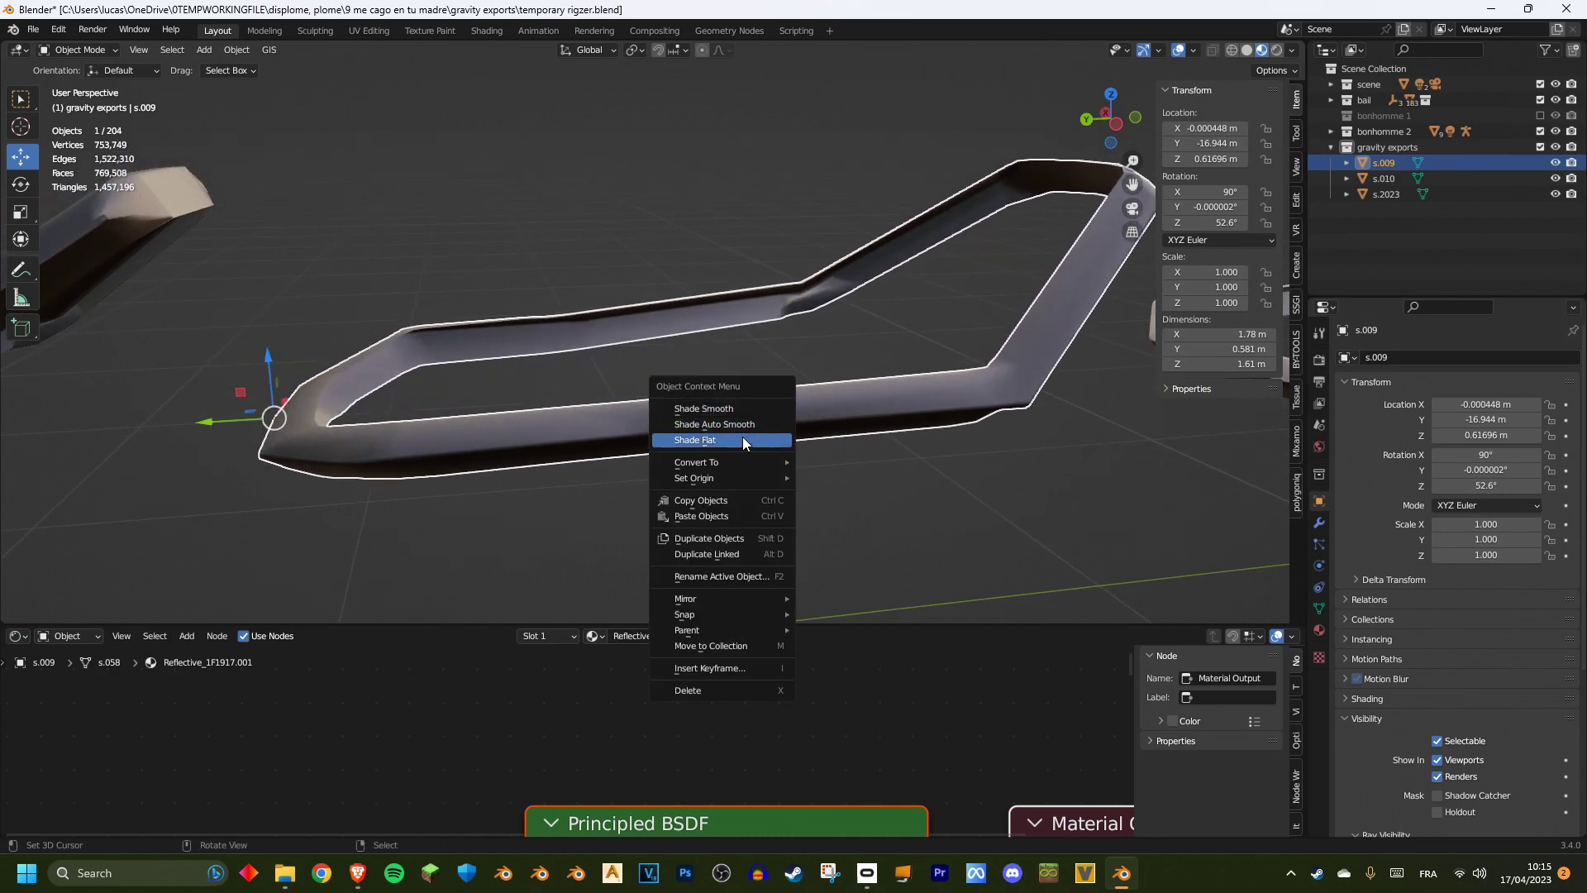
pyautogui.click(742, 437)
pyautogui.click(1319, 608)
pyautogui.scroll(-5, 926, 405)
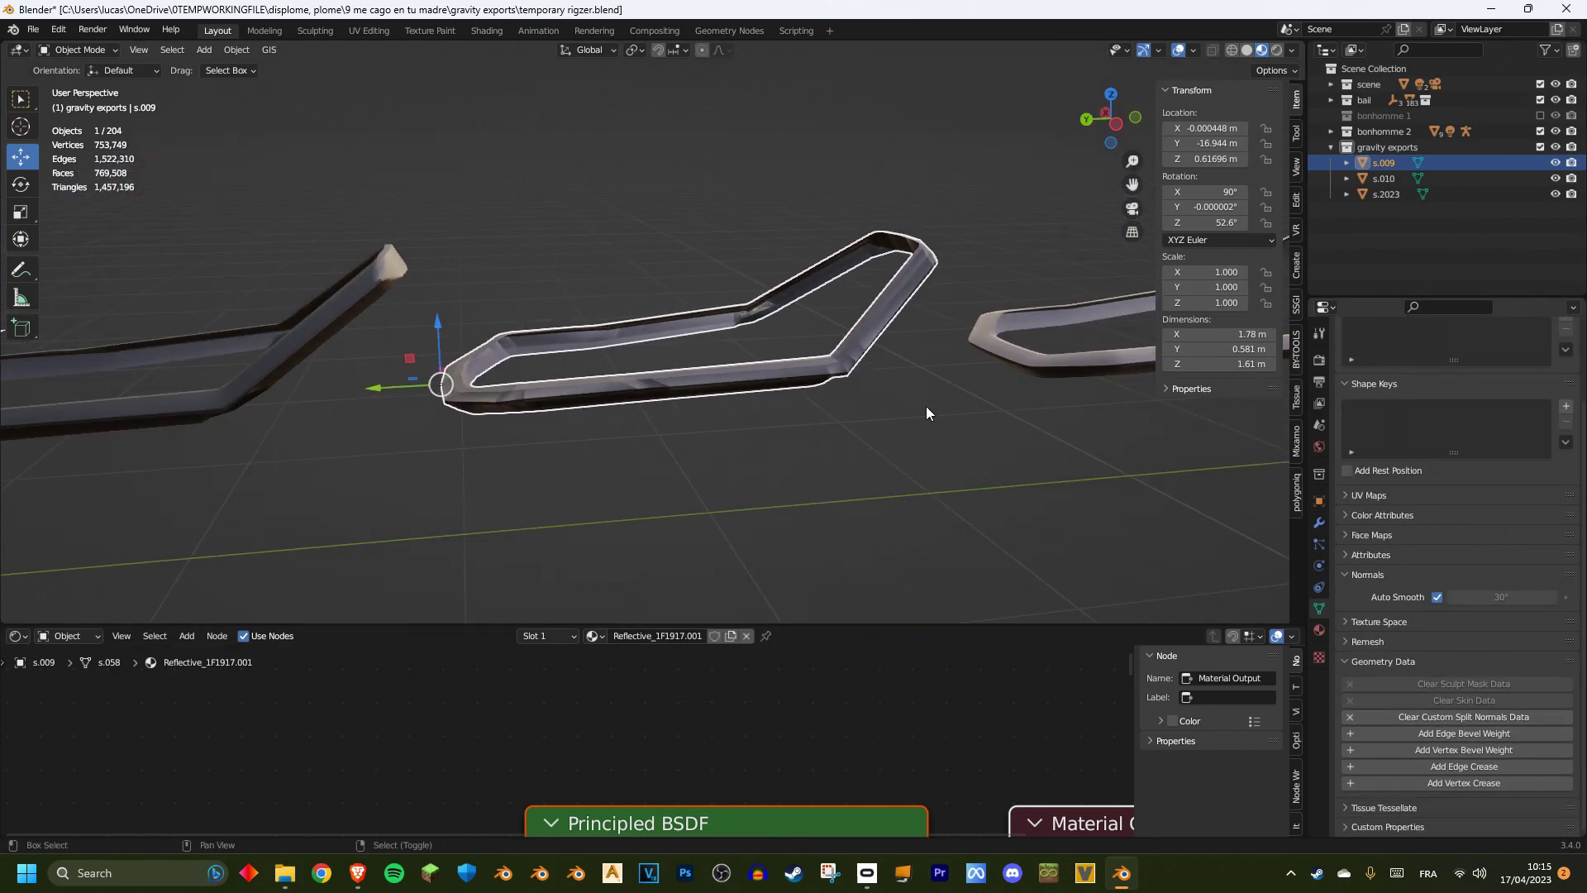
pyautogui.click(920, 416)
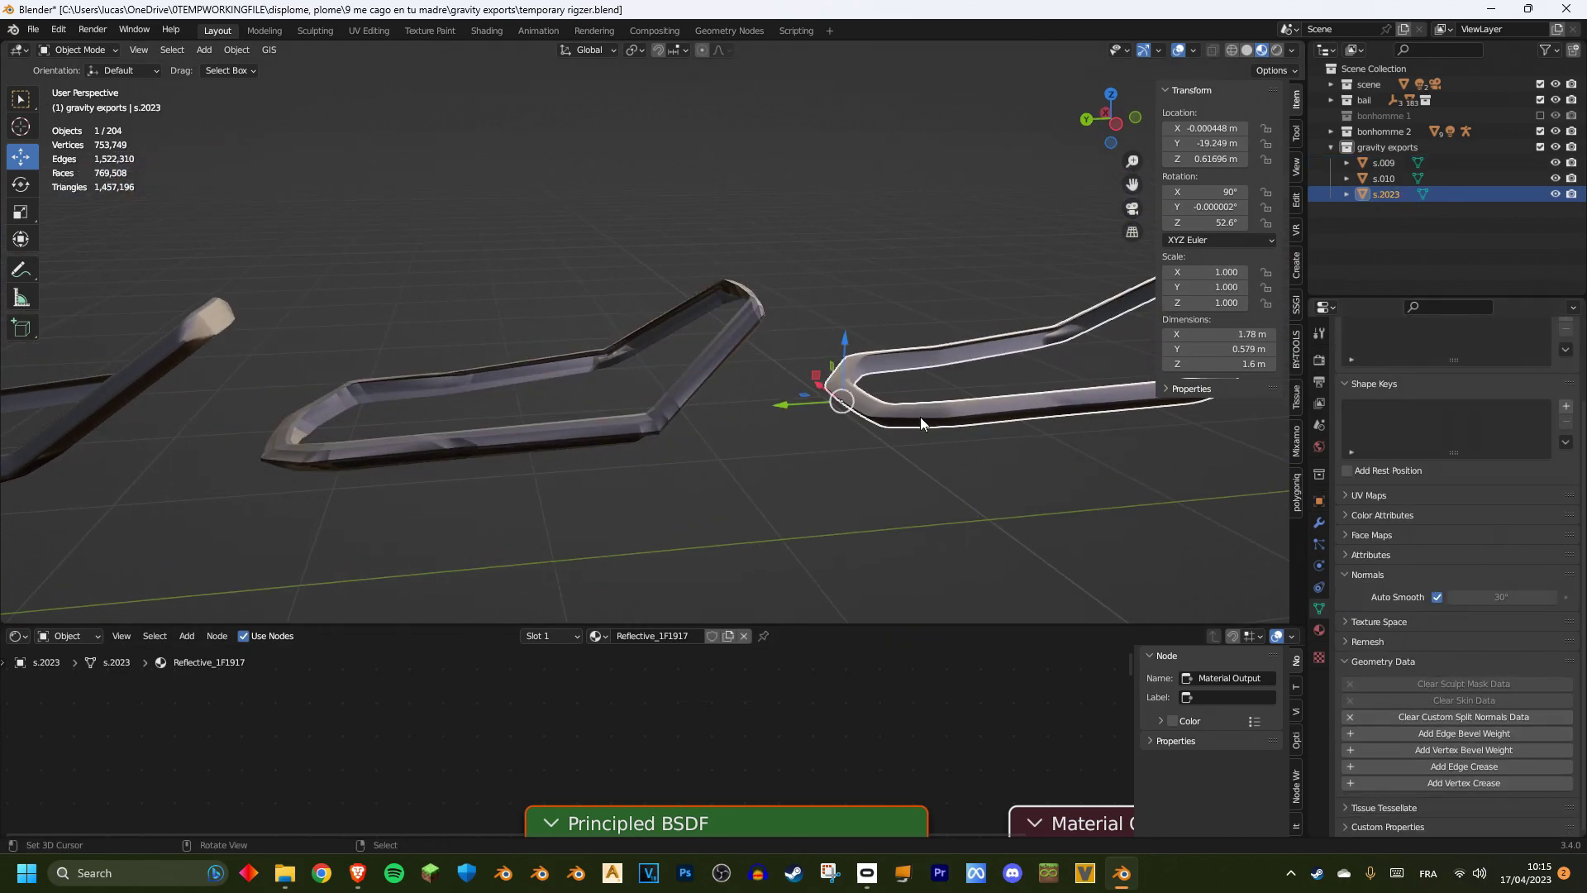
pyautogui.click(1347, 716)
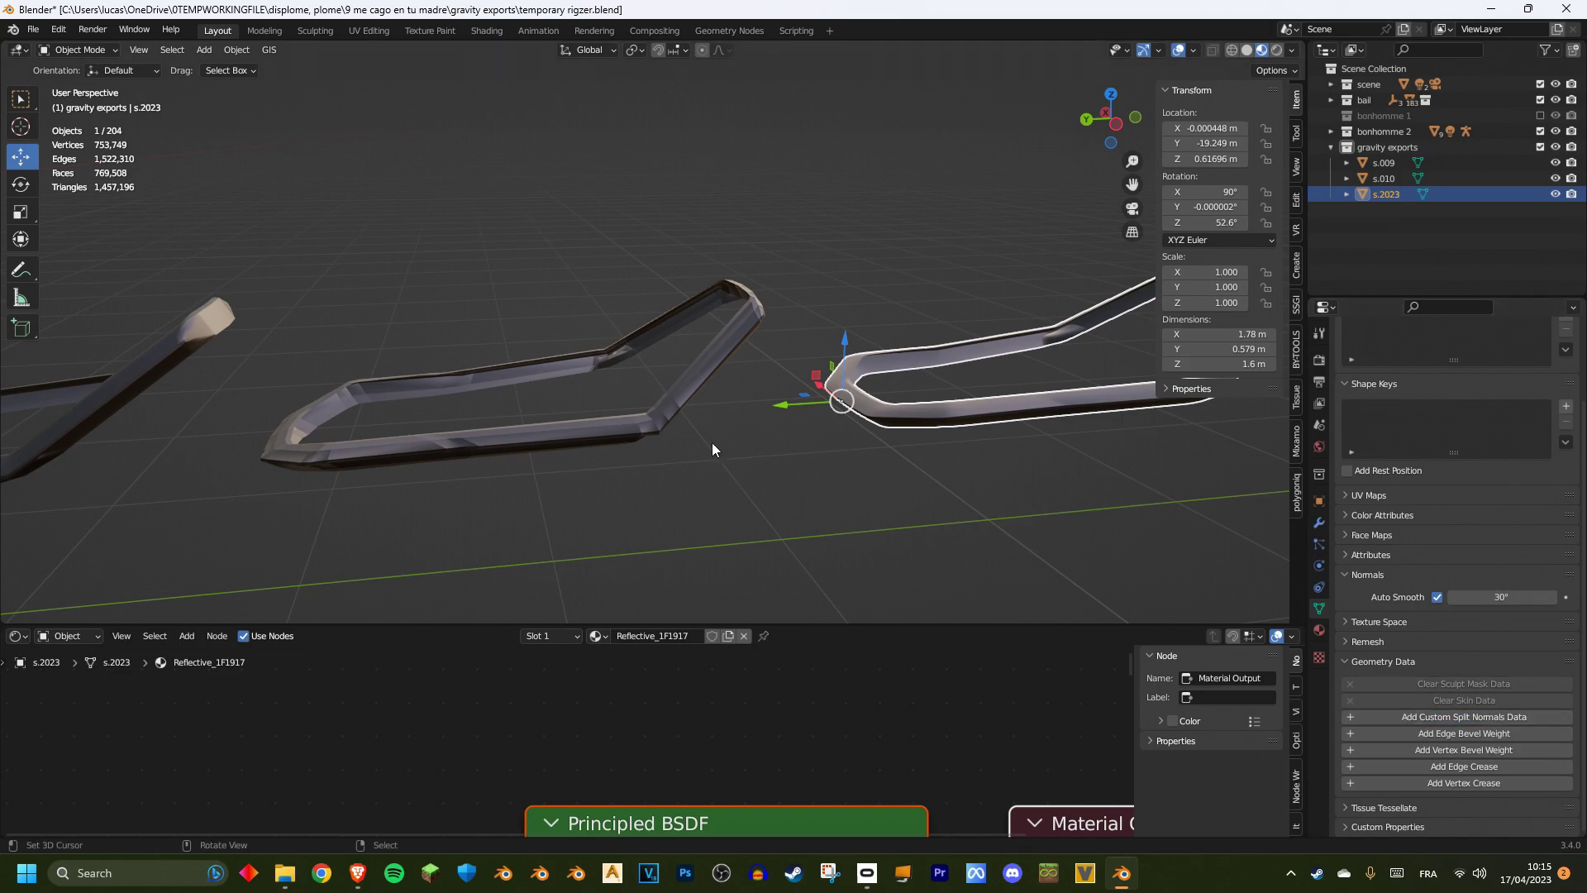
# Step: Clear the custom split normals data on the remaining frame, s.010
pyautogui.click(617, 421)
pyautogui.scroll(2, 650, 439)
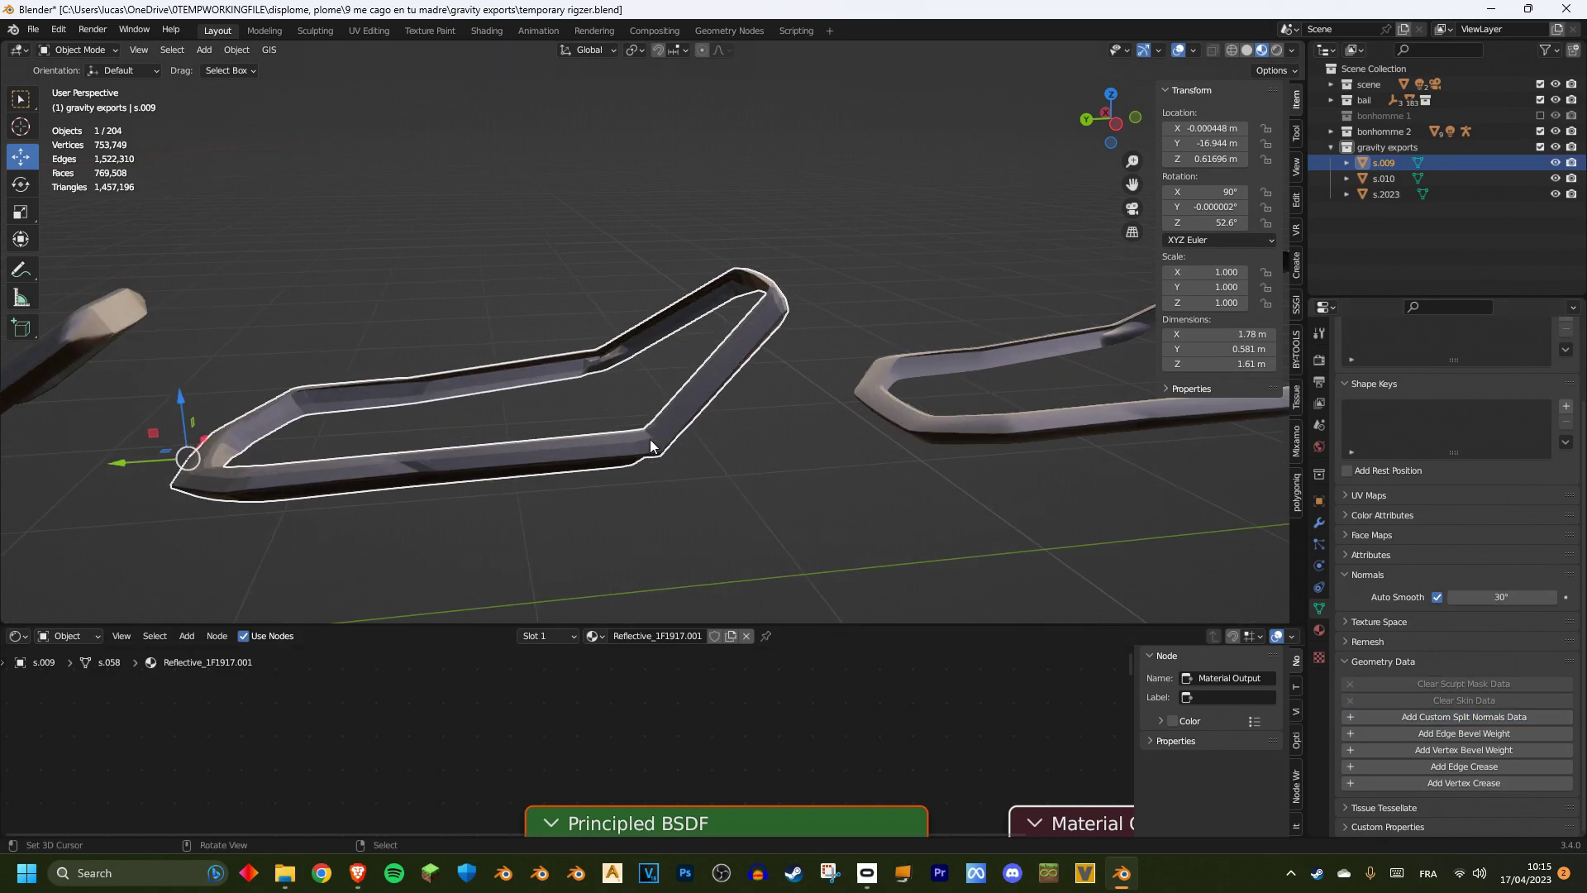
pyautogui.keyDown('shift'); pyautogui.moveTo(553, 501); pyautogui.dragTo(938, 438, button='middle'); pyautogui.keyUp('shift')
pyautogui.rightClick(271, 354)
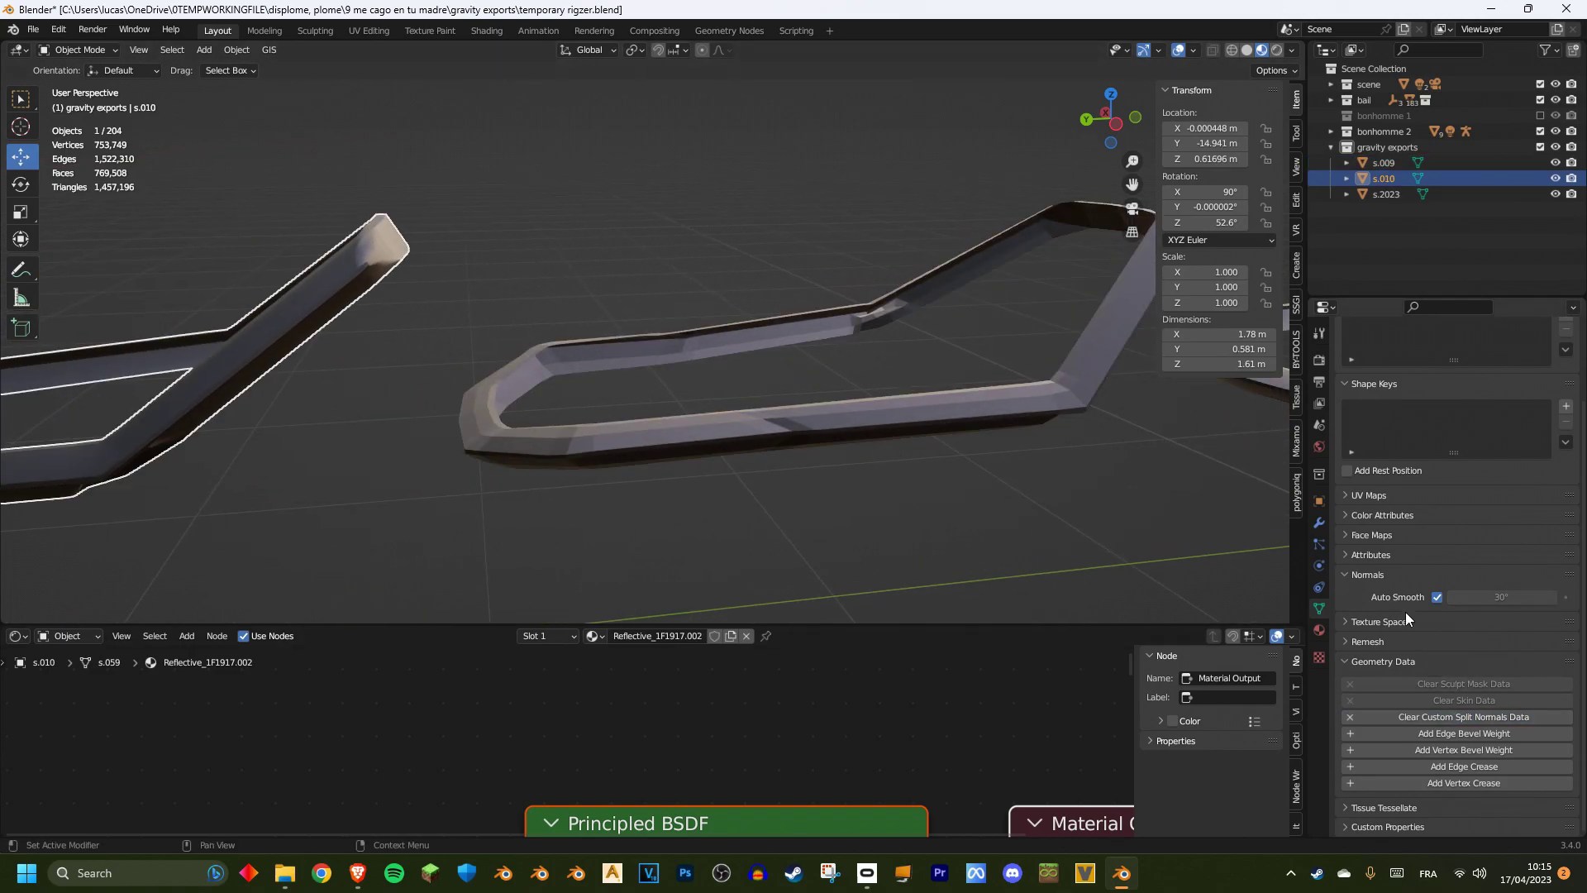
# Step: Add a Subdivision Surface modifier to frame s.009 with the viewport level set to 3
pyautogui.click(797, 437)
pyautogui.moveTo(796, 438); pyautogui.dragTo(858, 458, button='middle')
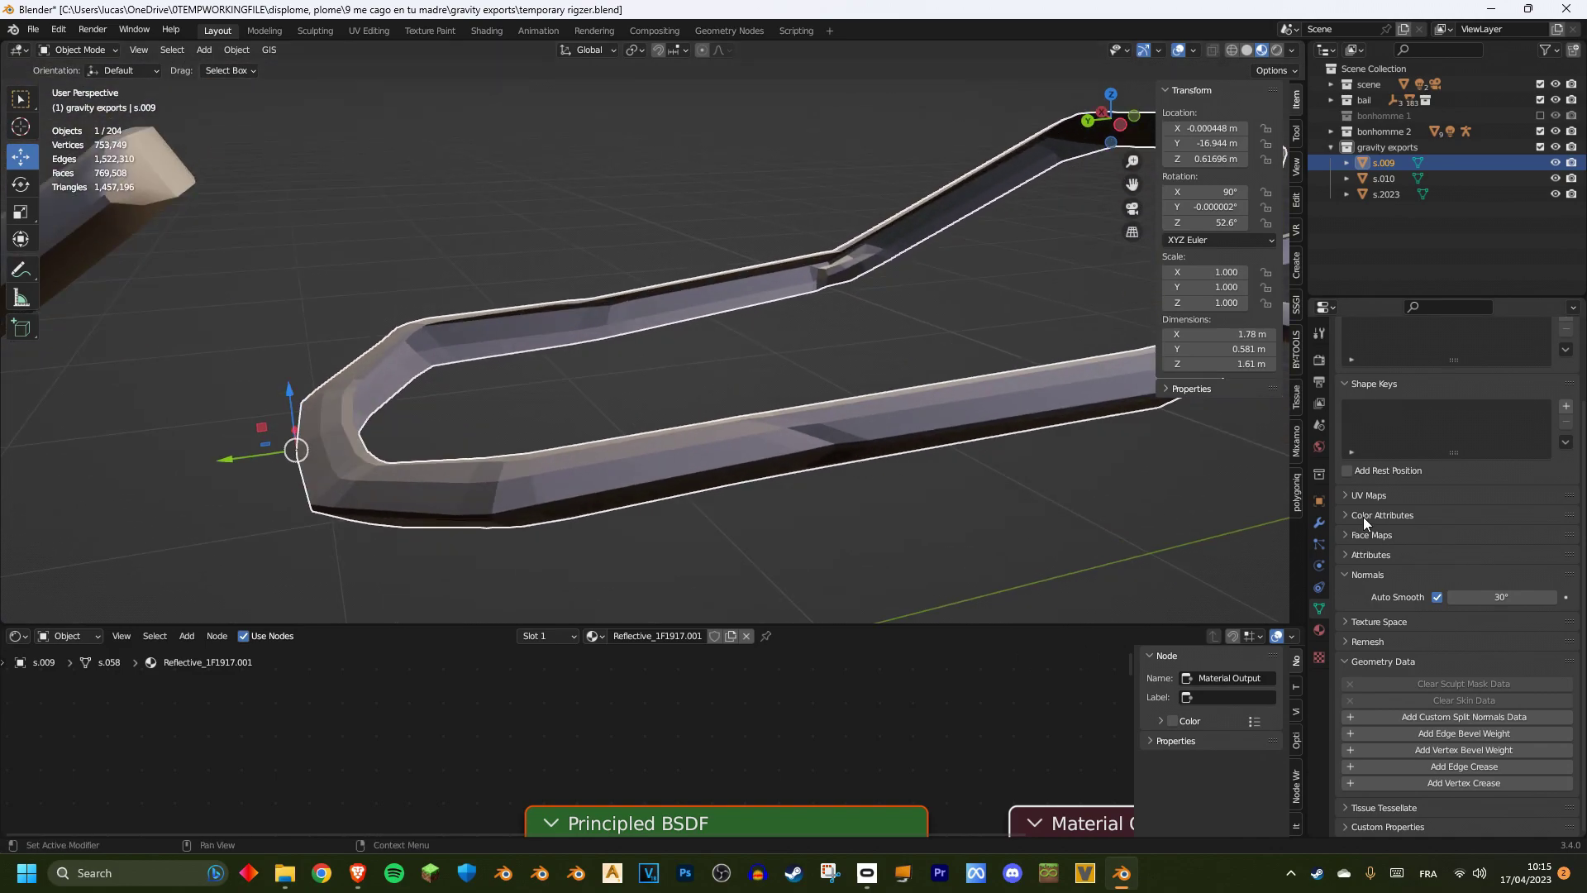
pyautogui.click(1319, 523)
pyautogui.click(1392, 355)
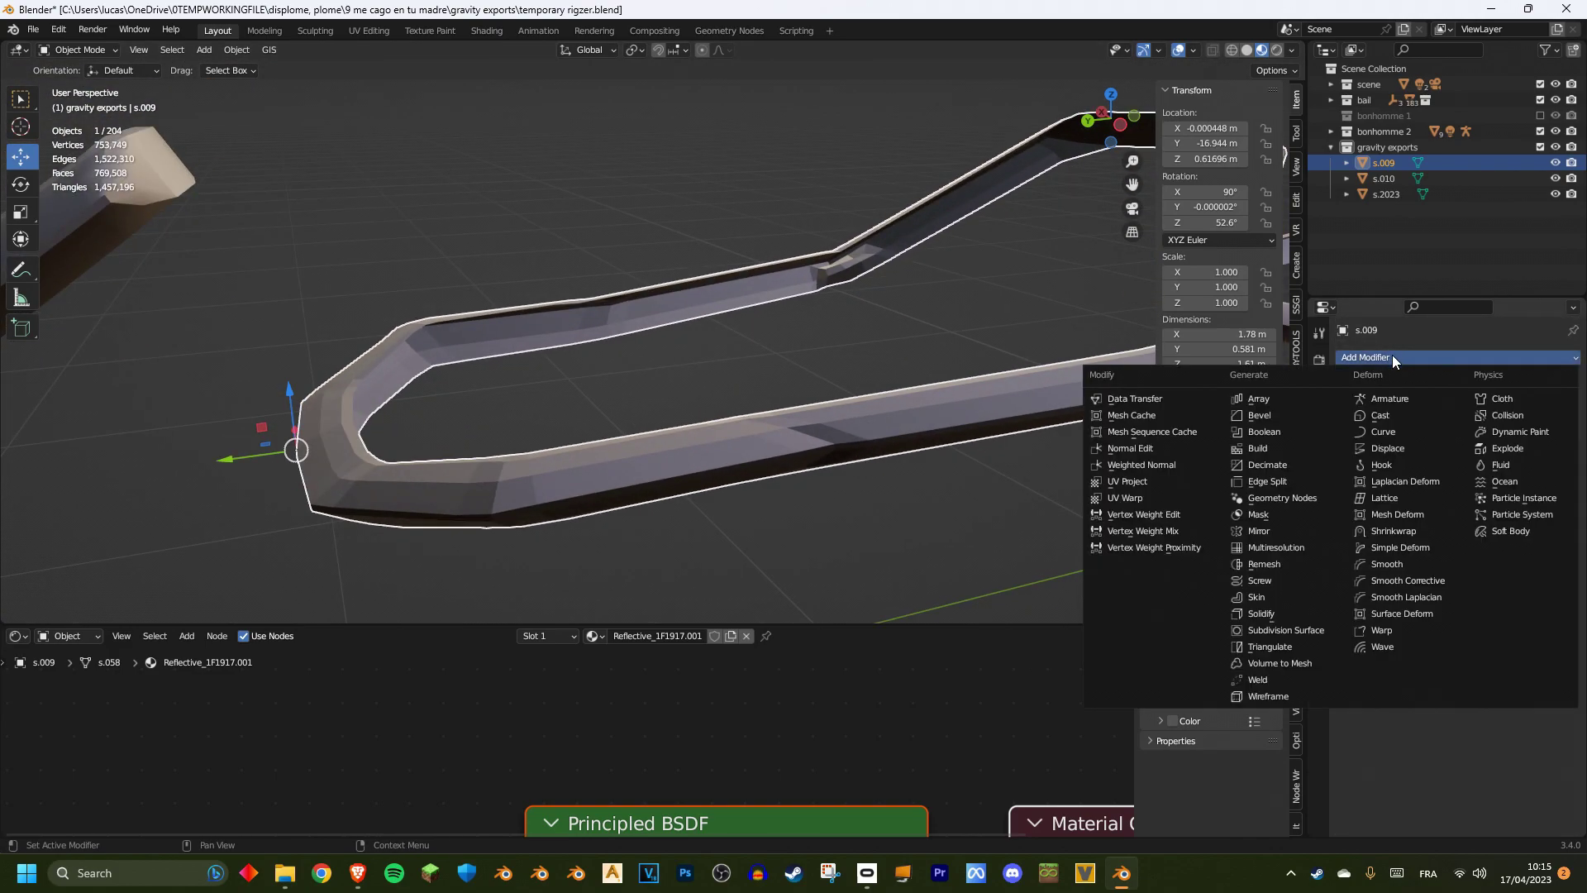
pyautogui.click(1294, 629)
pyautogui.click(1552, 423)
pyautogui.click(1552, 424)
# Step: Apply Shade Auto Smooth with a 30° angle to frame s.009
pyautogui.rightClick(774, 487)
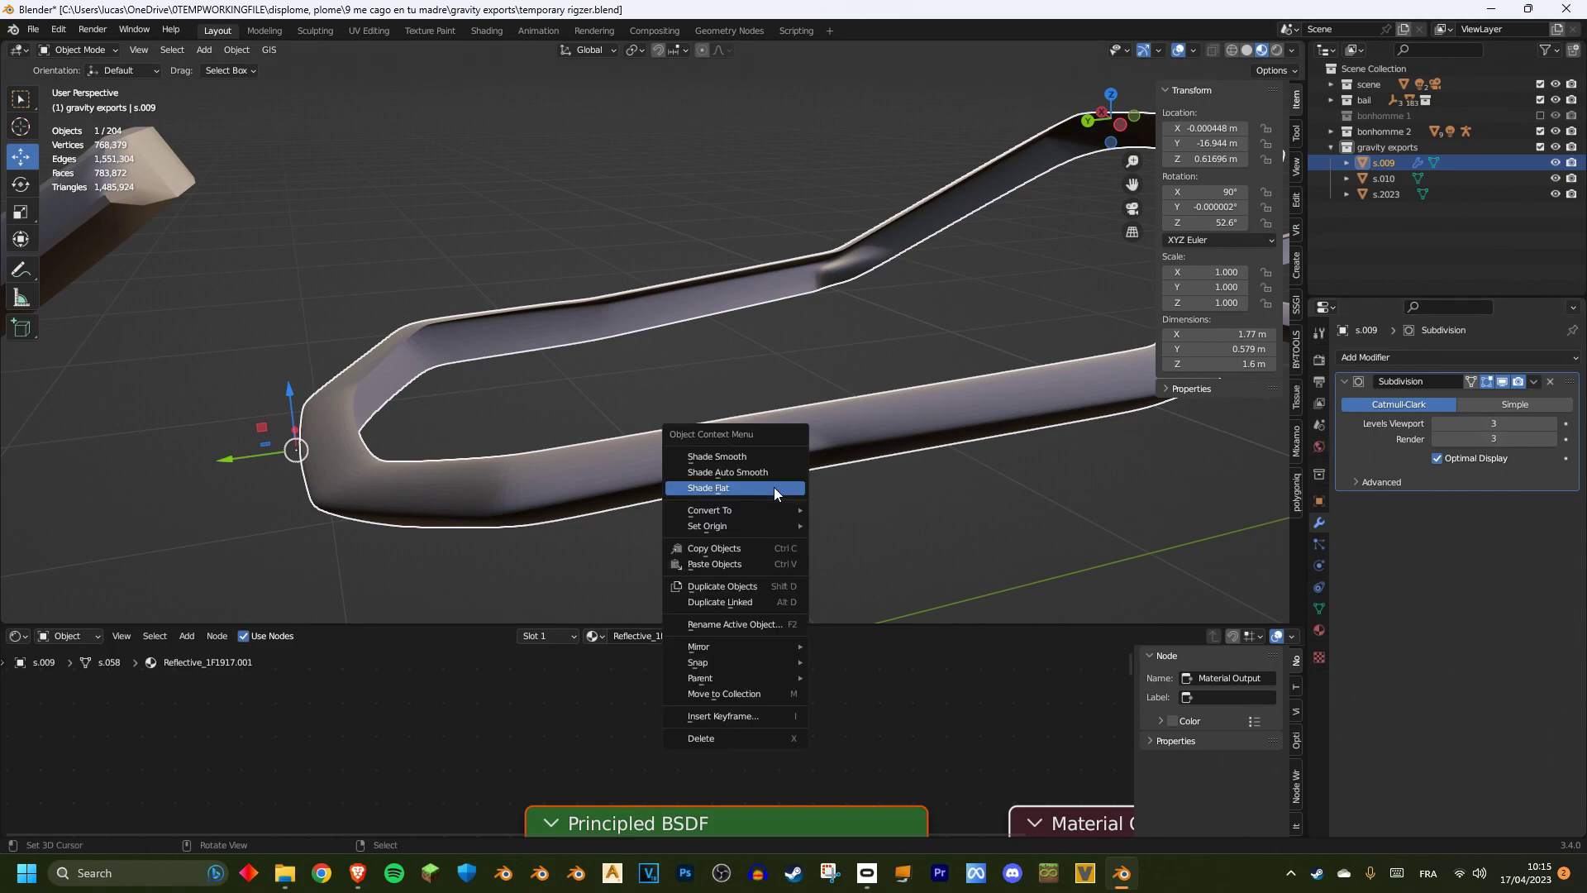
pyautogui.click(752, 468)
pyautogui.moveTo(752, 468); pyautogui.dragTo(751, 423, button='middle')
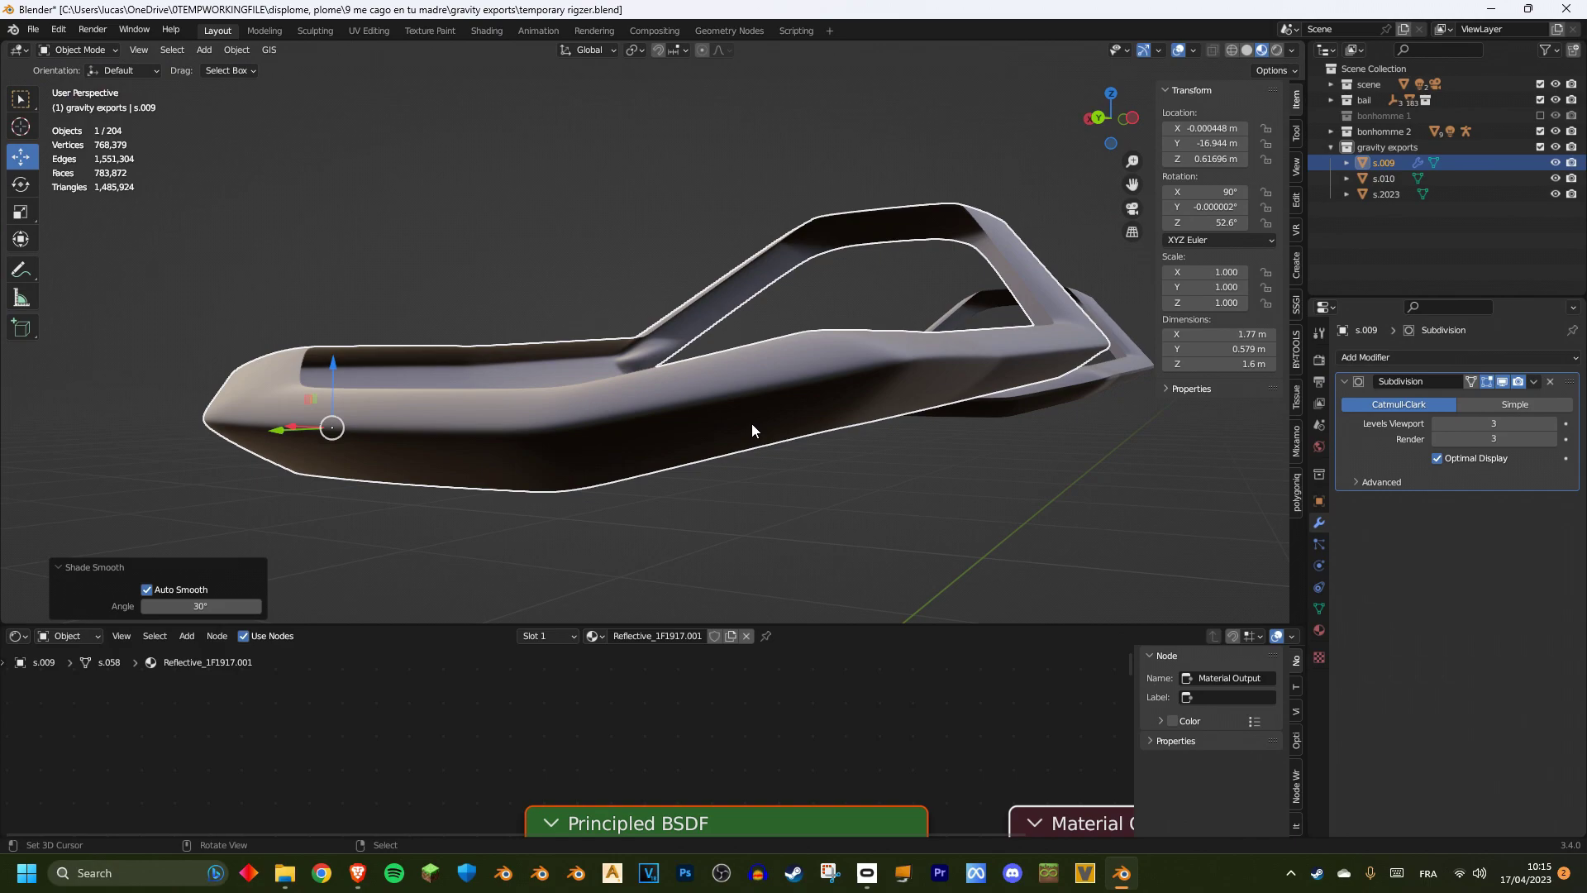
# Step: Crease the edge loops running along the outer and inner rims of frame s.009 to 1.00
pyautogui.press('Tab')
pyautogui.keyDown('alt'); pyautogui.click(521, 459); pyautogui.keyUp('alt')
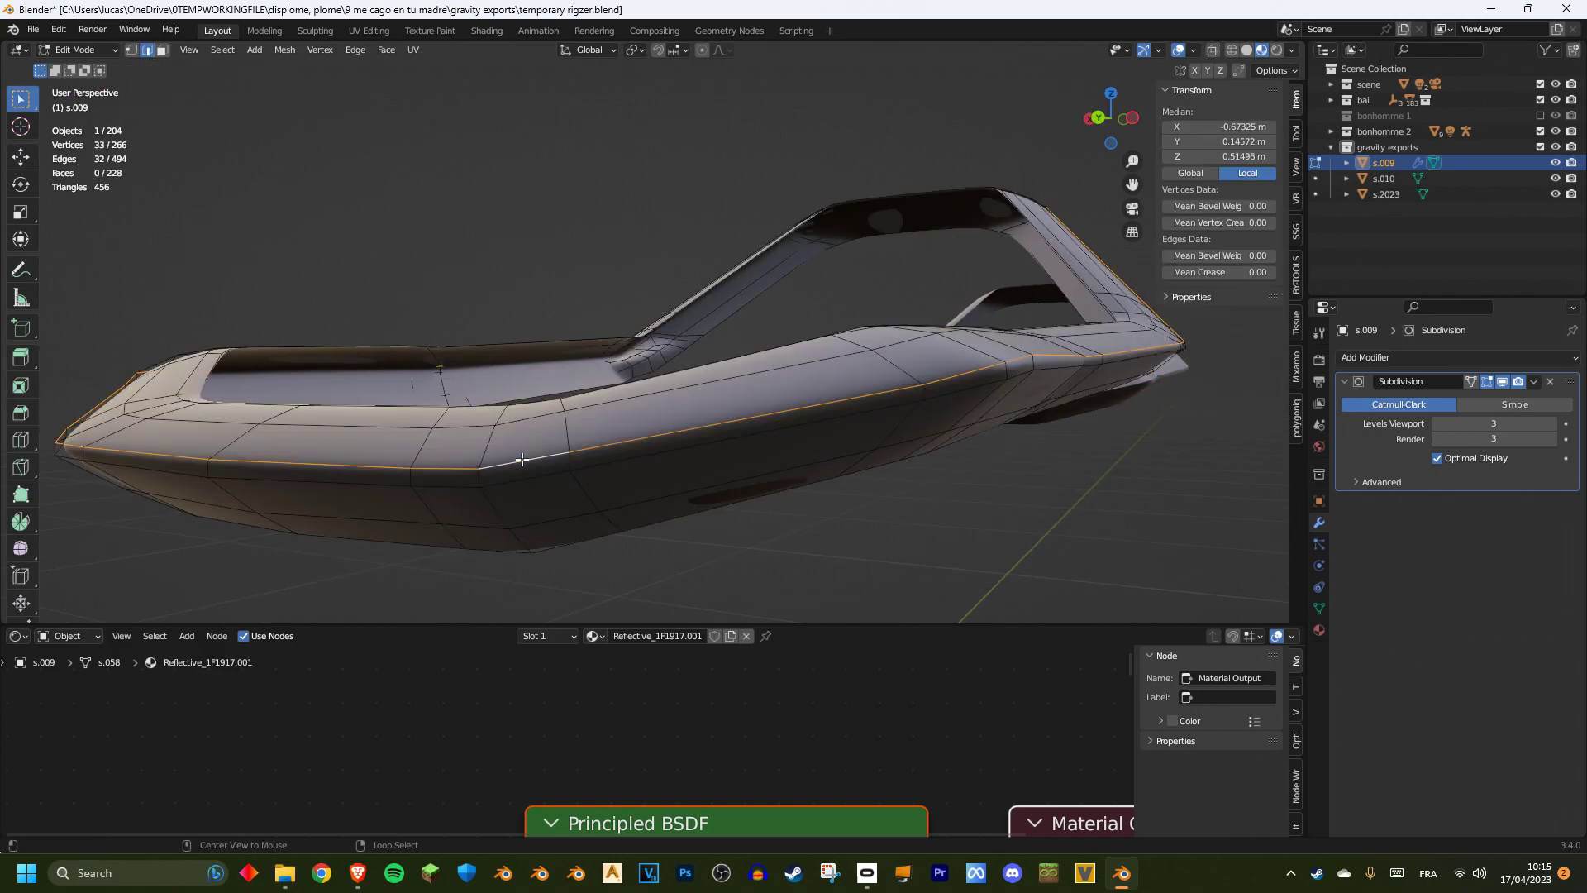
pyautogui.moveTo(558, 473); pyautogui.dragTo(692, 401, button='middle')
pyautogui.keyDown('shift'); pyautogui.moveTo(877, 225); pyautogui.dragTo(666, 474, button='middle'); pyautogui.keyUp('shift')
pyautogui.scroll(2, 680, 486)
pyautogui.scroll(1, 670, 471)
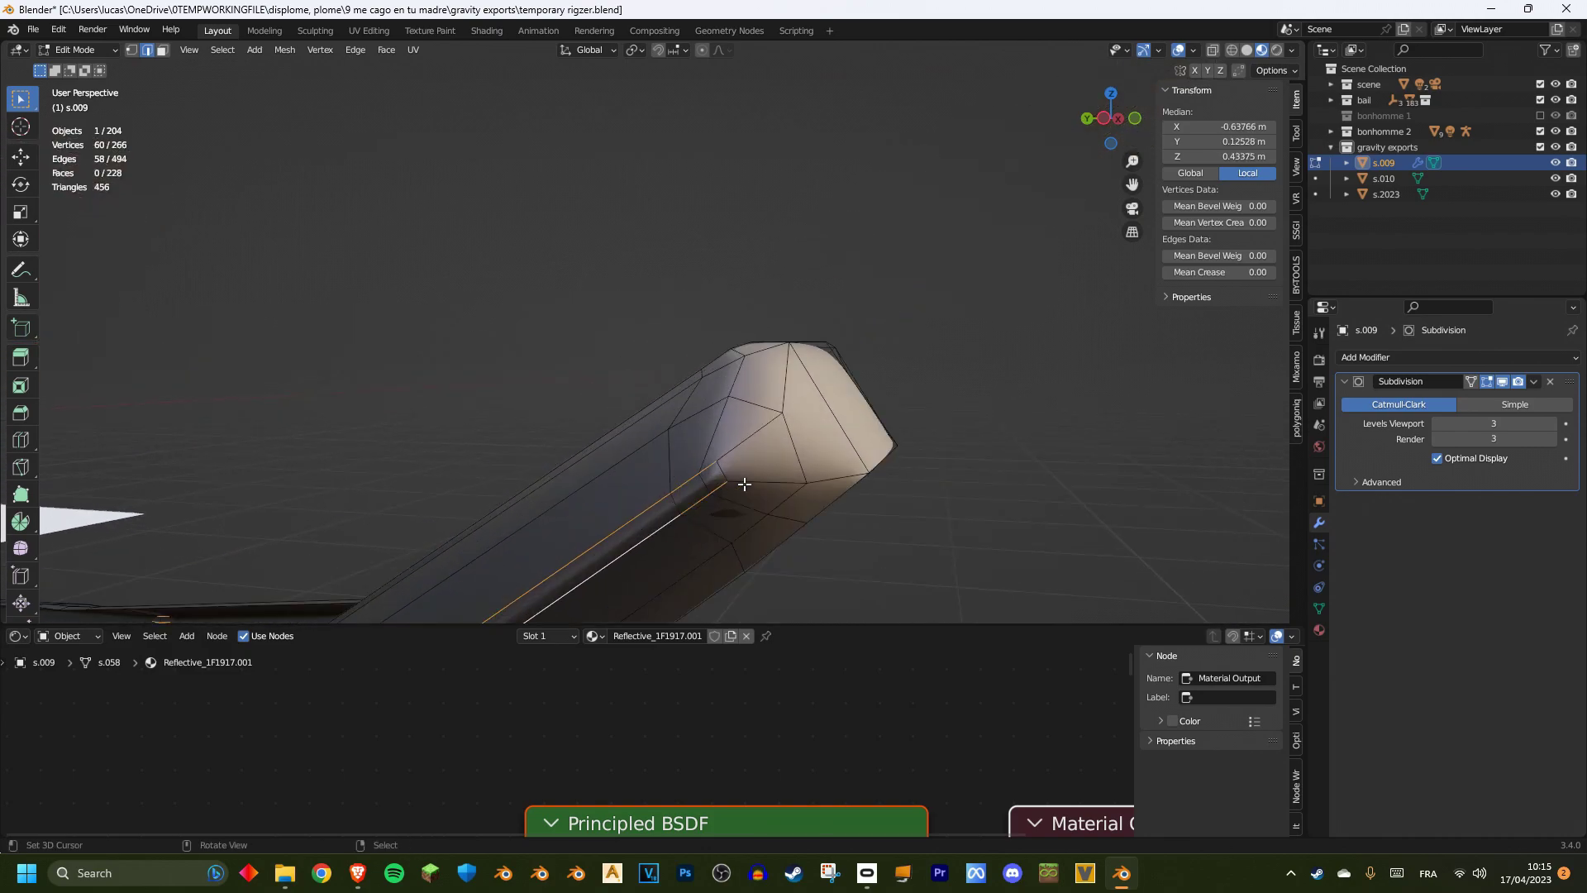
pyautogui.scroll(-3, 709, 553)
pyautogui.keyDown('shift'); pyautogui.moveTo(709, 553); pyautogui.dragTo(938, 339, button='middle'); pyautogui.keyUp('shift')
pyautogui.moveTo(938, 339); pyautogui.dragTo(873, 325, button='middle')
pyautogui.keyDown('alt'); pyautogui.rightClick(850, 450); pyautogui.keyUp('alt')
pyautogui.press('Tab')
pyautogui.scroll(-4, 691, 312)
pyautogui.moveTo(691, 311); pyautogui.dragTo(710, 419, button='middle')
pyautogui.scroll(-2, 744, 401)
pyautogui.scroll(4, 886, 382)
# Step: Try to move a single vertex on the creased rim at the raised end of frame s.009
pyautogui.press('Tab')
pyautogui.keyDown('shift'); pyautogui.moveTo(962, 466); pyautogui.dragTo(806, 619, button='middle'); pyautogui.keyUp('shift')
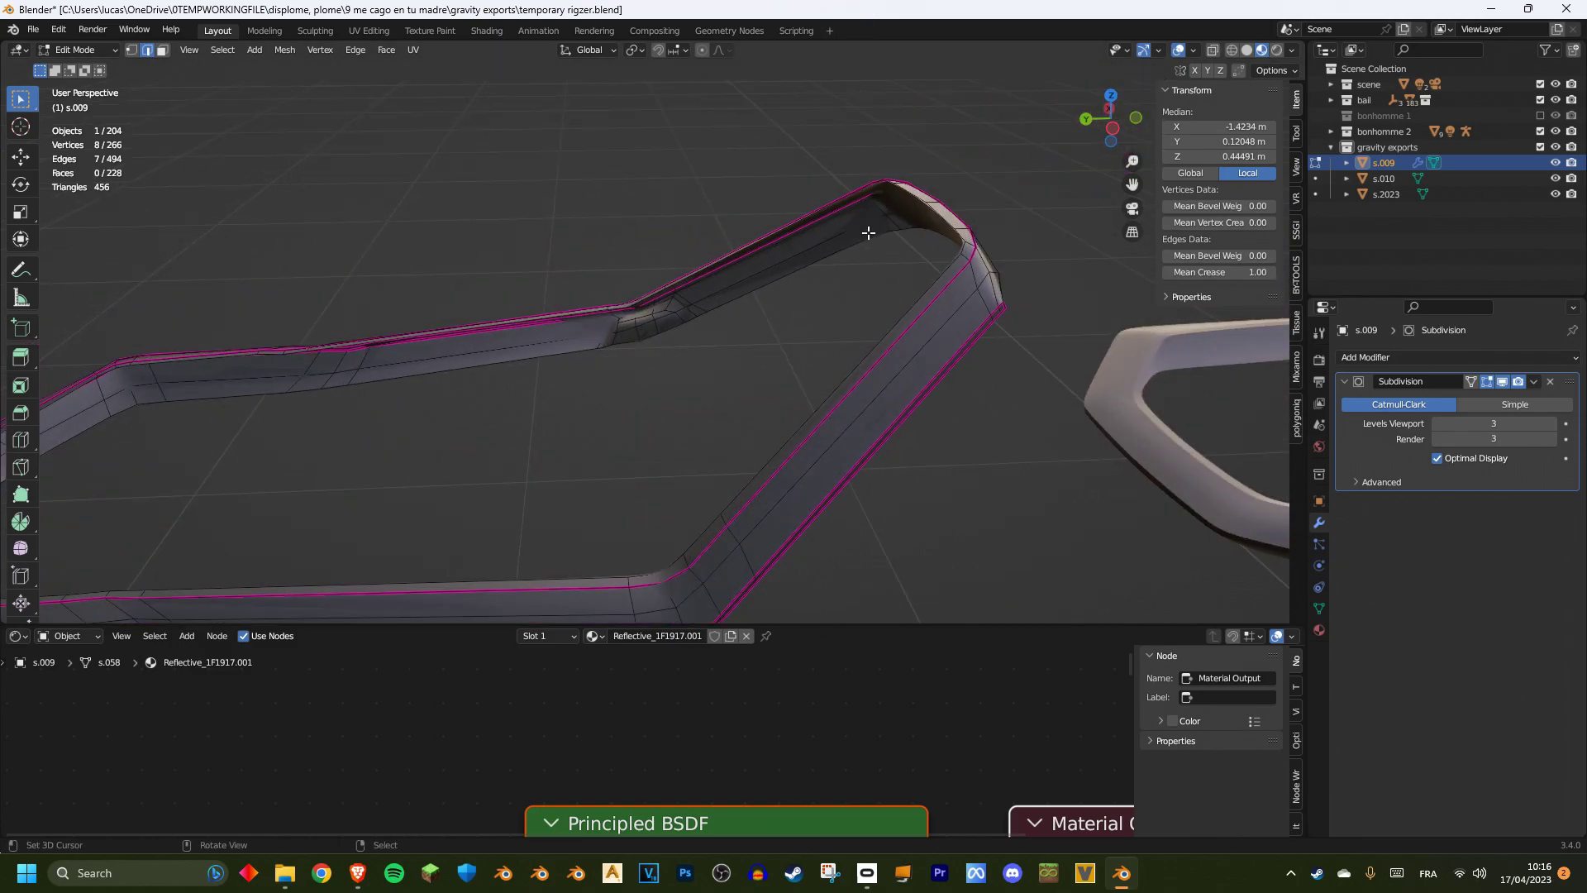
pyautogui.scroll(-3, 869, 230)
pyautogui.moveTo(903, 443); pyautogui.dragTo(818, 471, button='middle')
pyautogui.scroll(3, 727, 406)
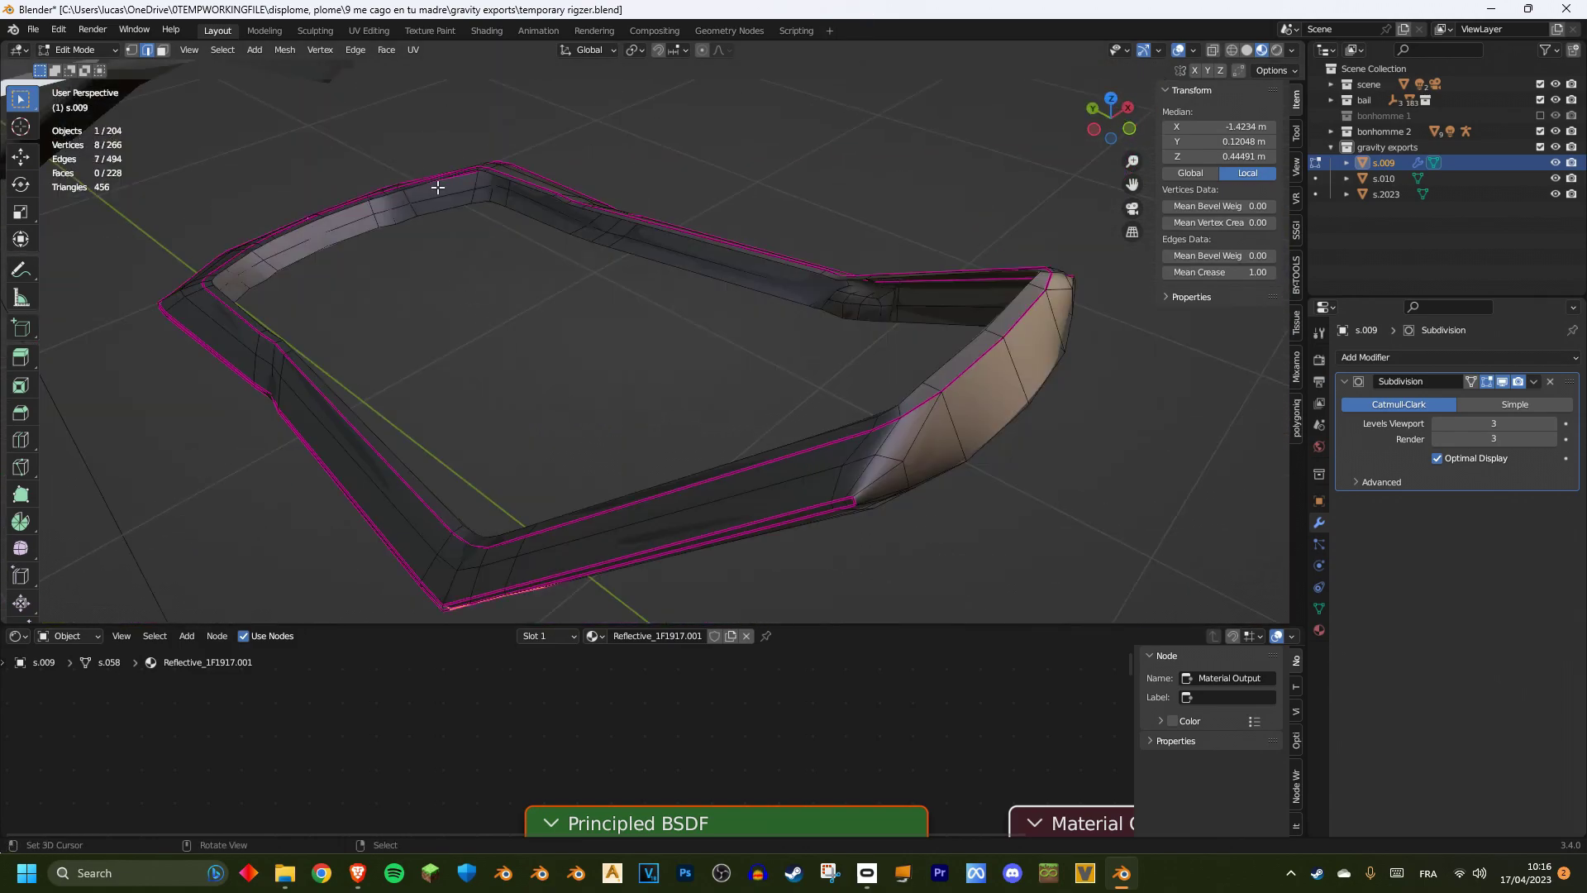
pyautogui.press('g')
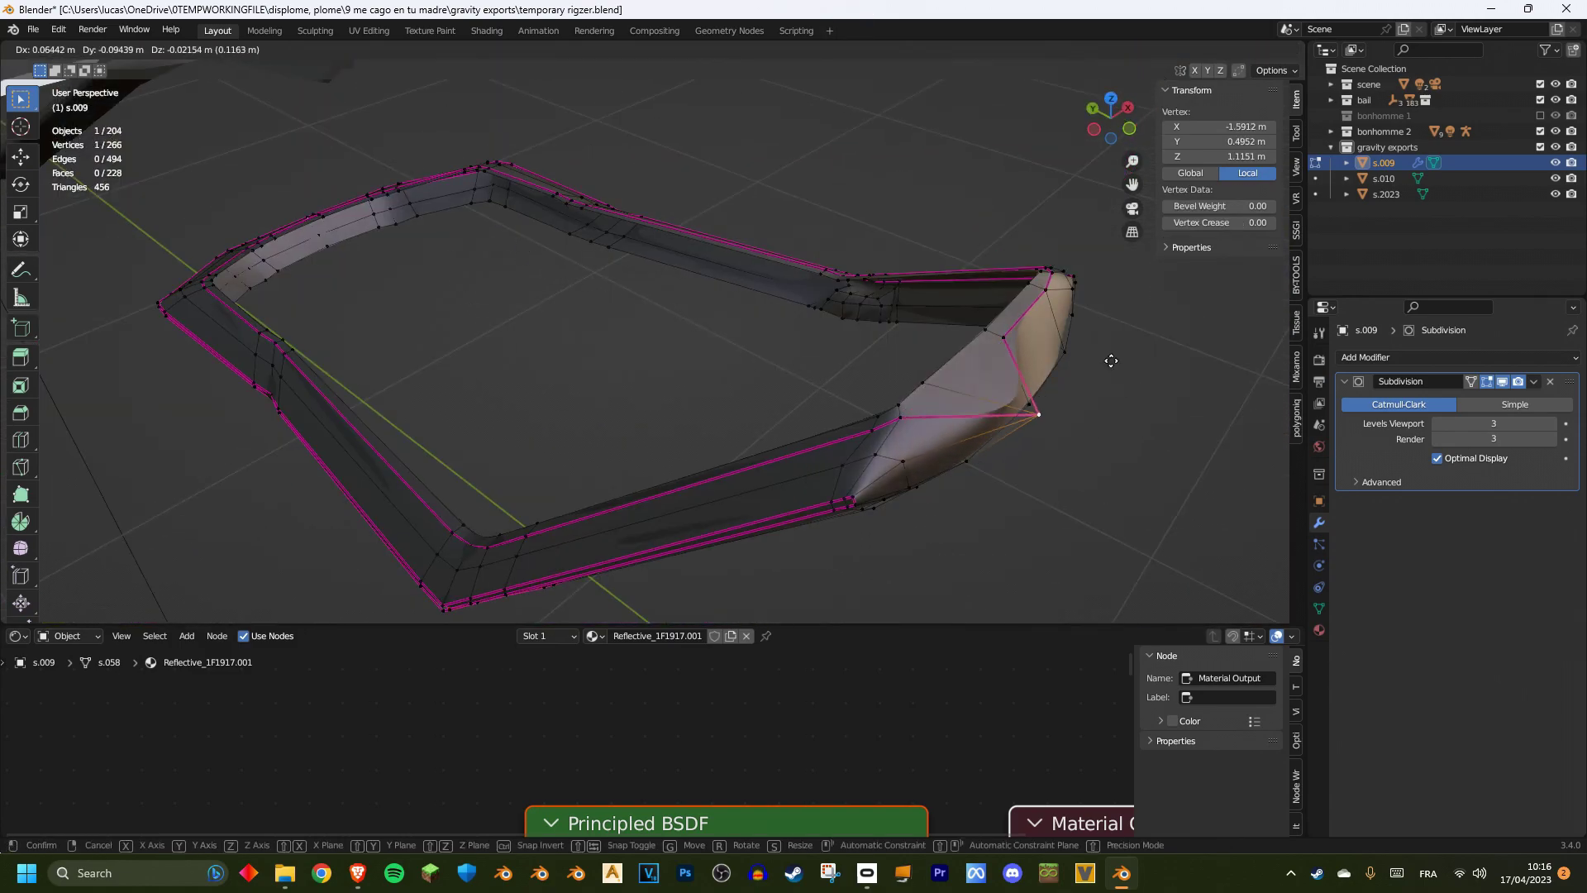
pyautogui.rightClick(1059, 418)
pyautogui.moveTo(1039, 414); pyautogui.dragTo(833, 326, button='middle')
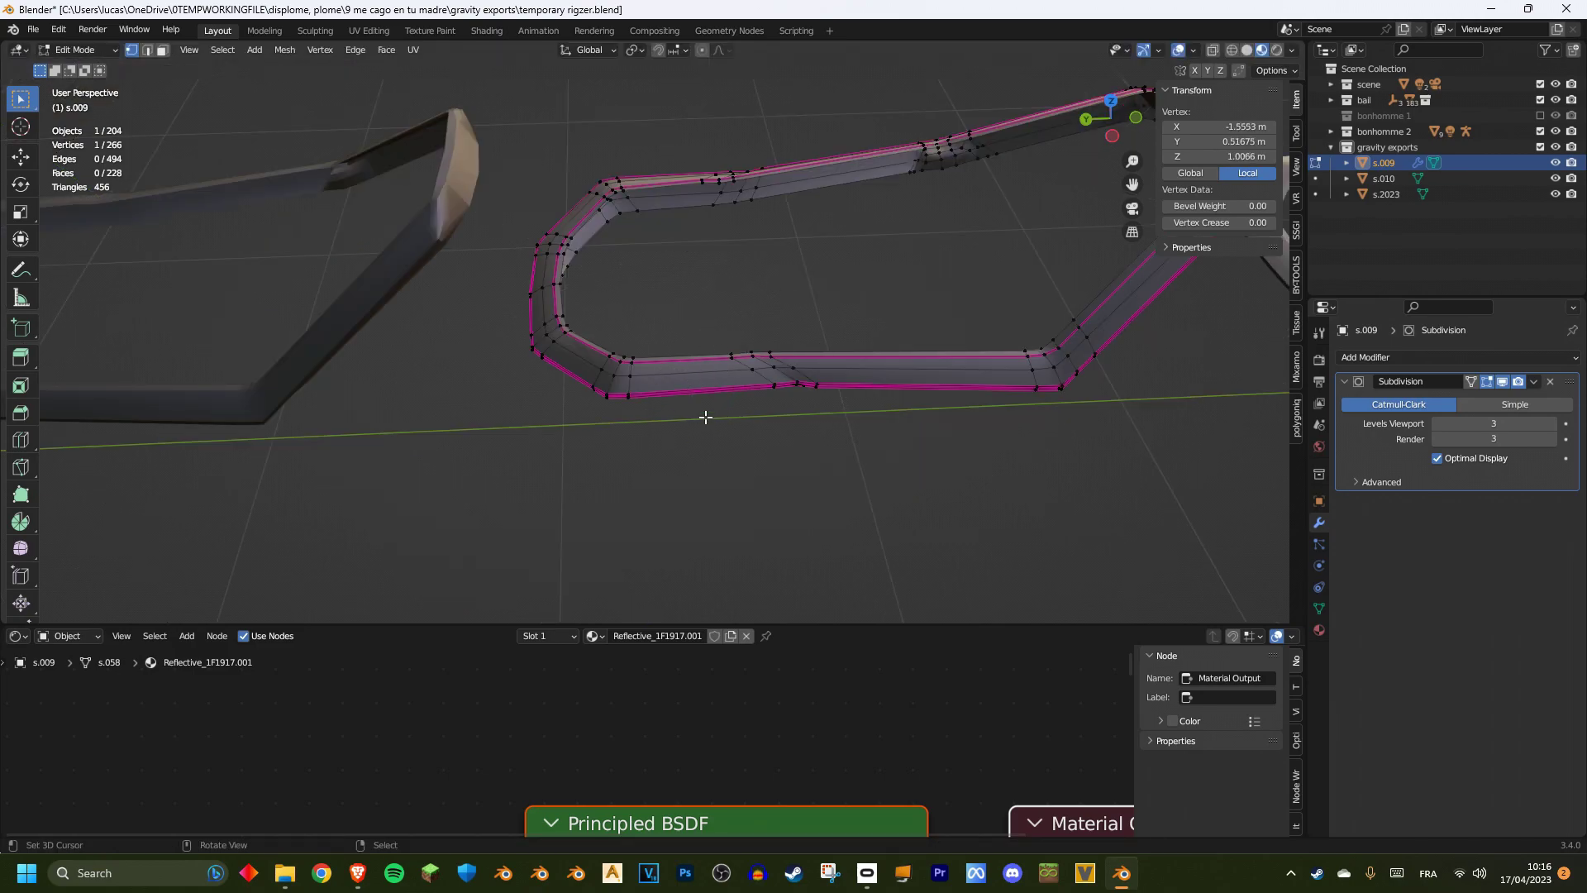
# Step: Compare the three frames and examine the mesh topology of frame s.010 in Edit Mode
pyautogui.press('Tab')
pyautogui.scroll(-3, 840, 365)
pyautogui.moveTo(840, 365); pyautogui.dragTo(890, 475, button='middle')
pyautogui.scroll(1, 771, 413)
pyautogui.scroll(-5, 652, 433)
pyautogui.moveTo(621, 462); pyautogui.dragTo(724, 457, button='middle')
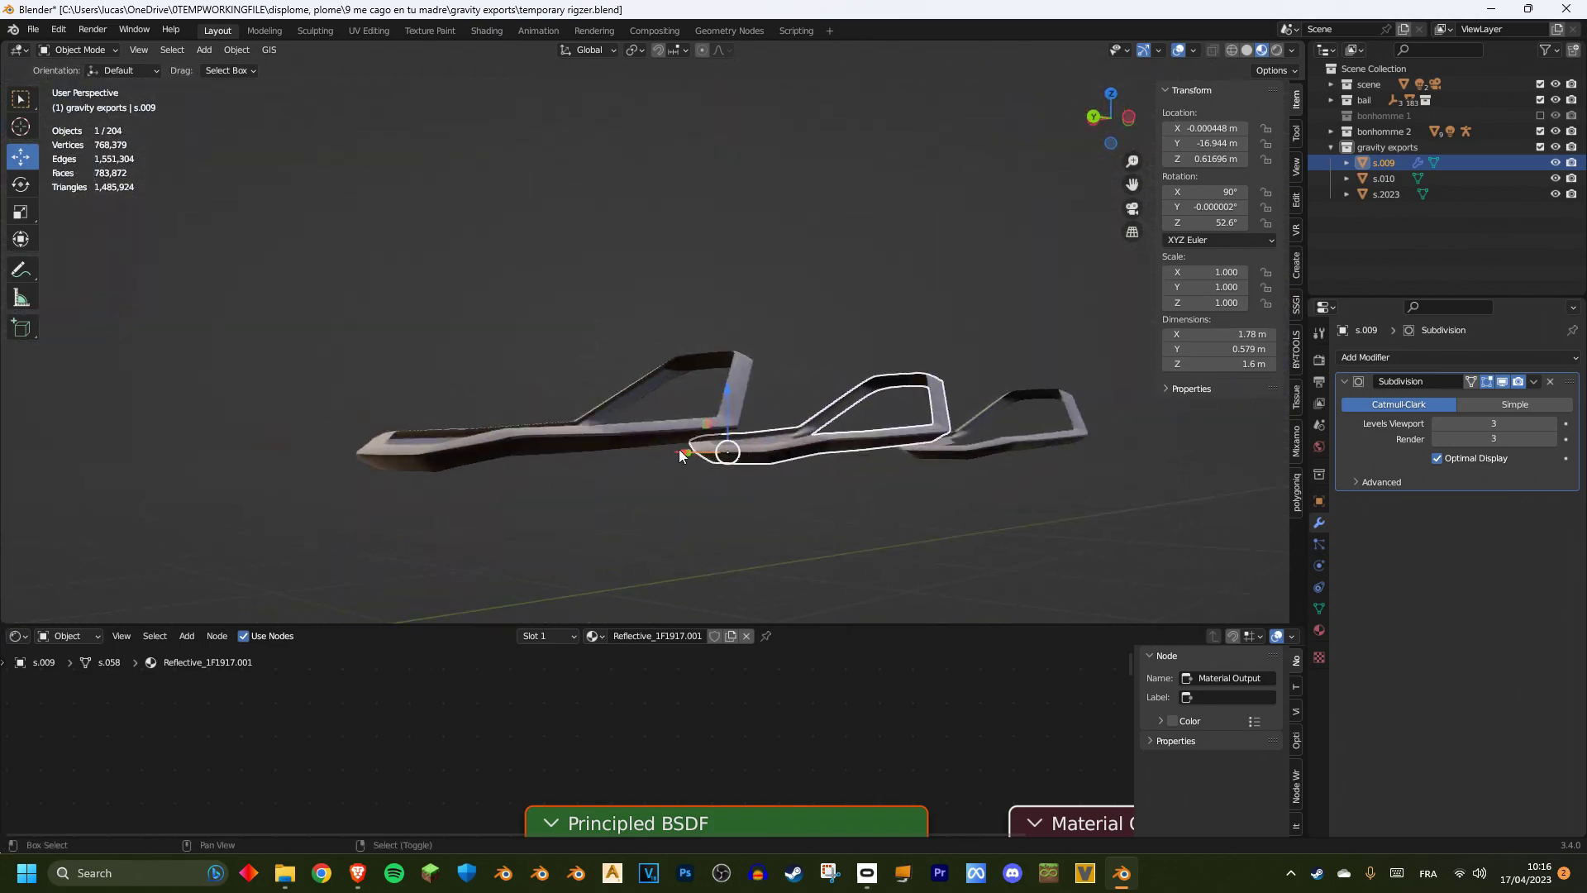
pyautogui.click(608, 442)
pyautogui.keyDown('shift'); pyautogui.moveTo(608, 442); pyautogui.dragTo(881, 453, button='middle'); pyautogui.keyUp('shift')
pyautogui.scroll(4, 881, 453)
pyautogui.press('Tab')
pyautogui.keyDown('shift'); pyautogui.moveTo(975, 546); pyautogui.dragTo(903, 427, button='middle'); pyautogui.keyUp('shift')
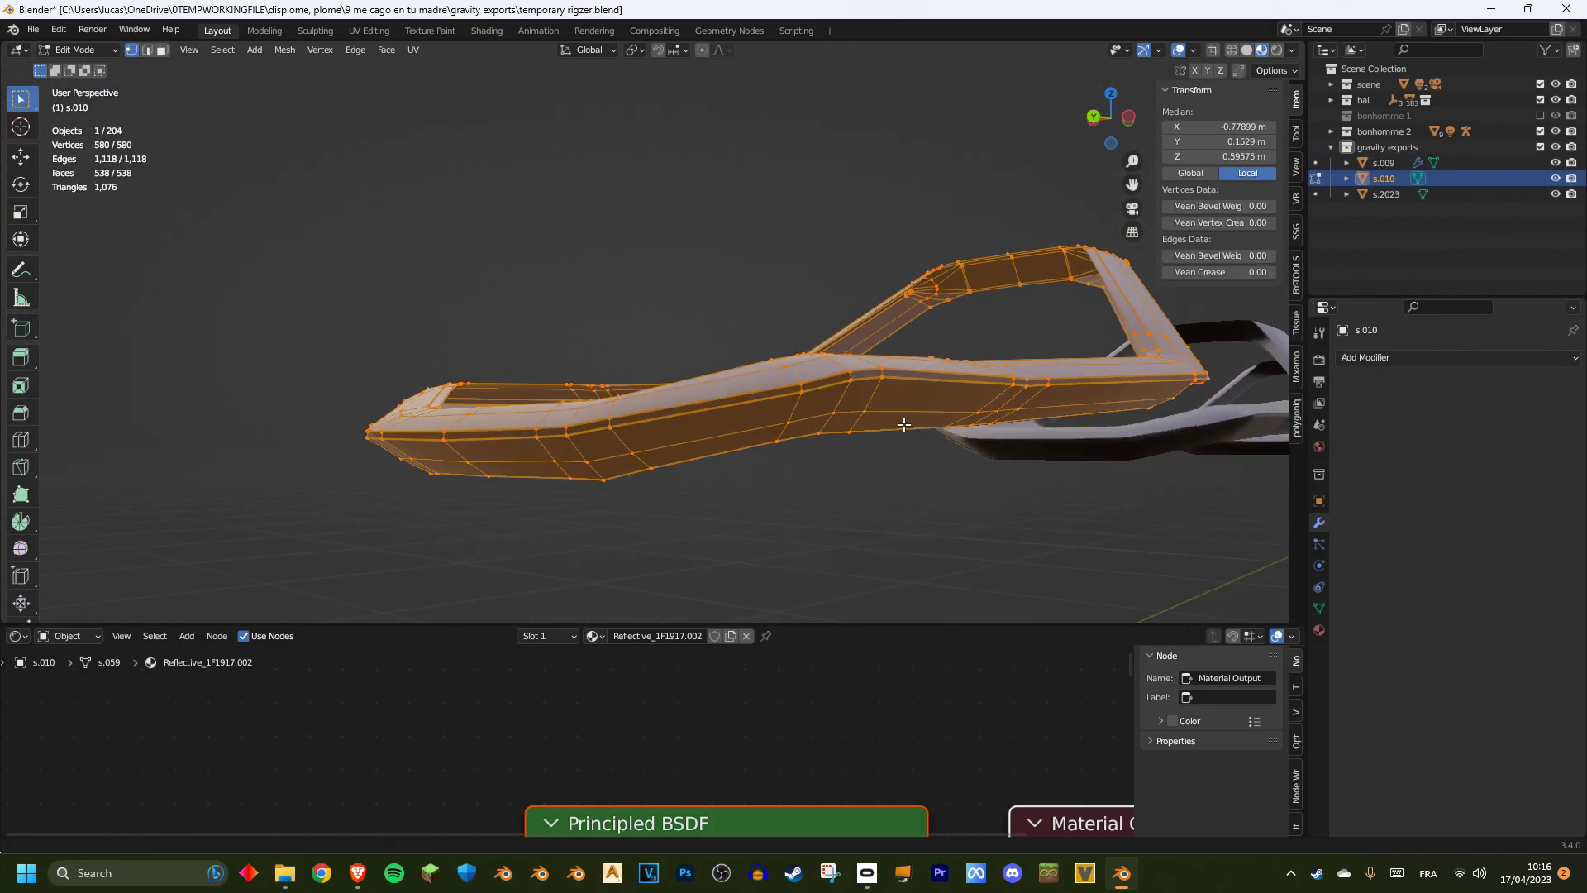
pyautogui.scroll(6, 904, 427)
pyautogui.scroll(-8, 849, 534)
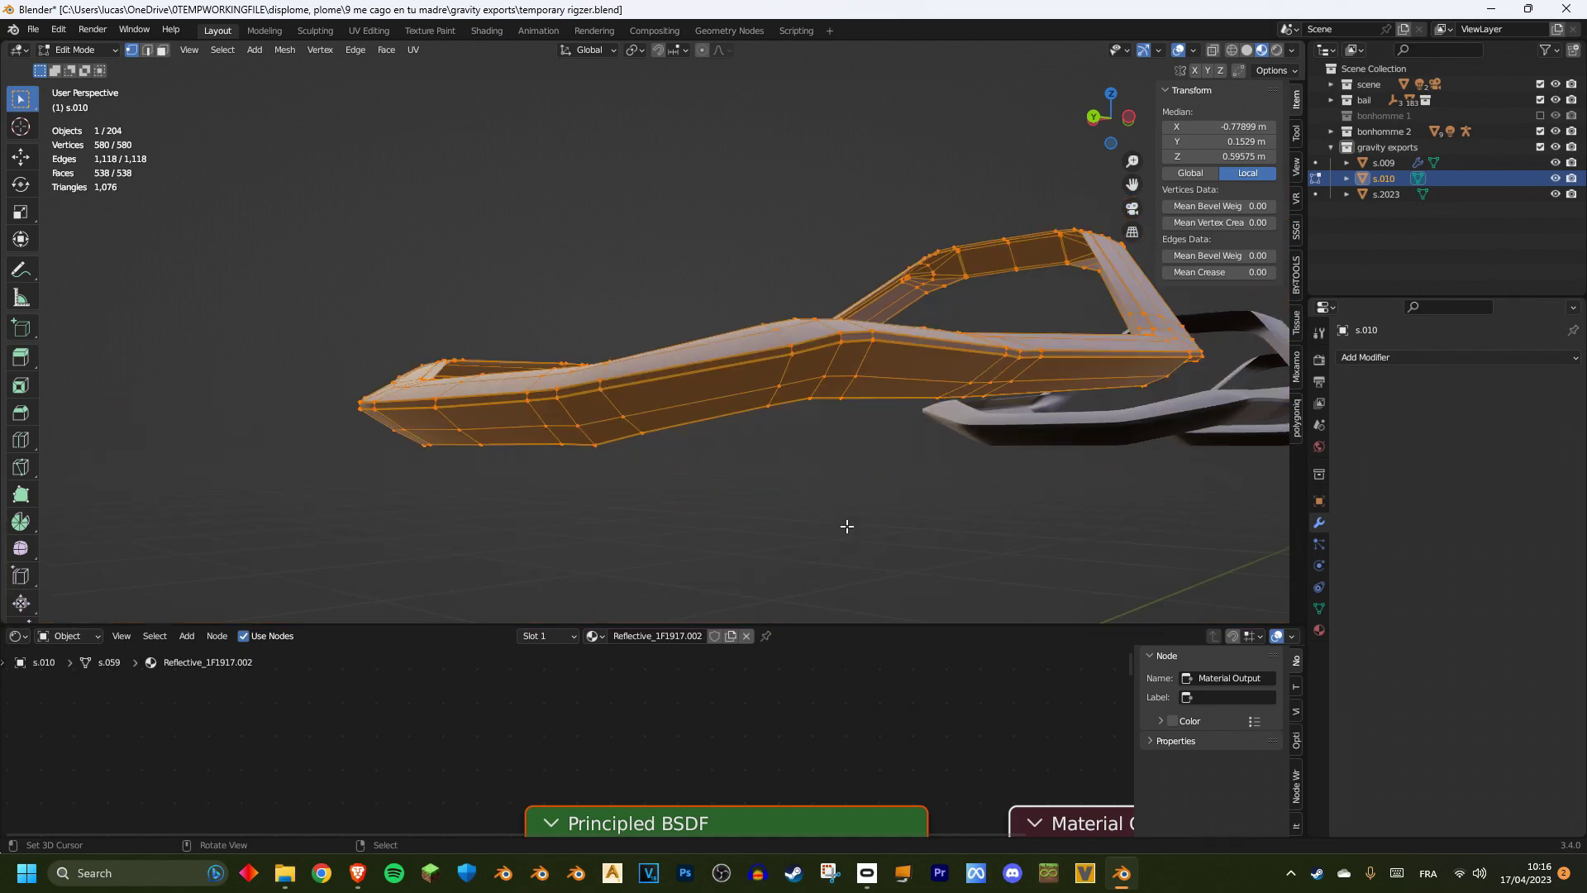
# Step: Add a Subdivision Surface modifier to frame s.010 with viewport and render levels set to 3
pyautogui.press('Tab')
pyautogui.click(1391, 358)
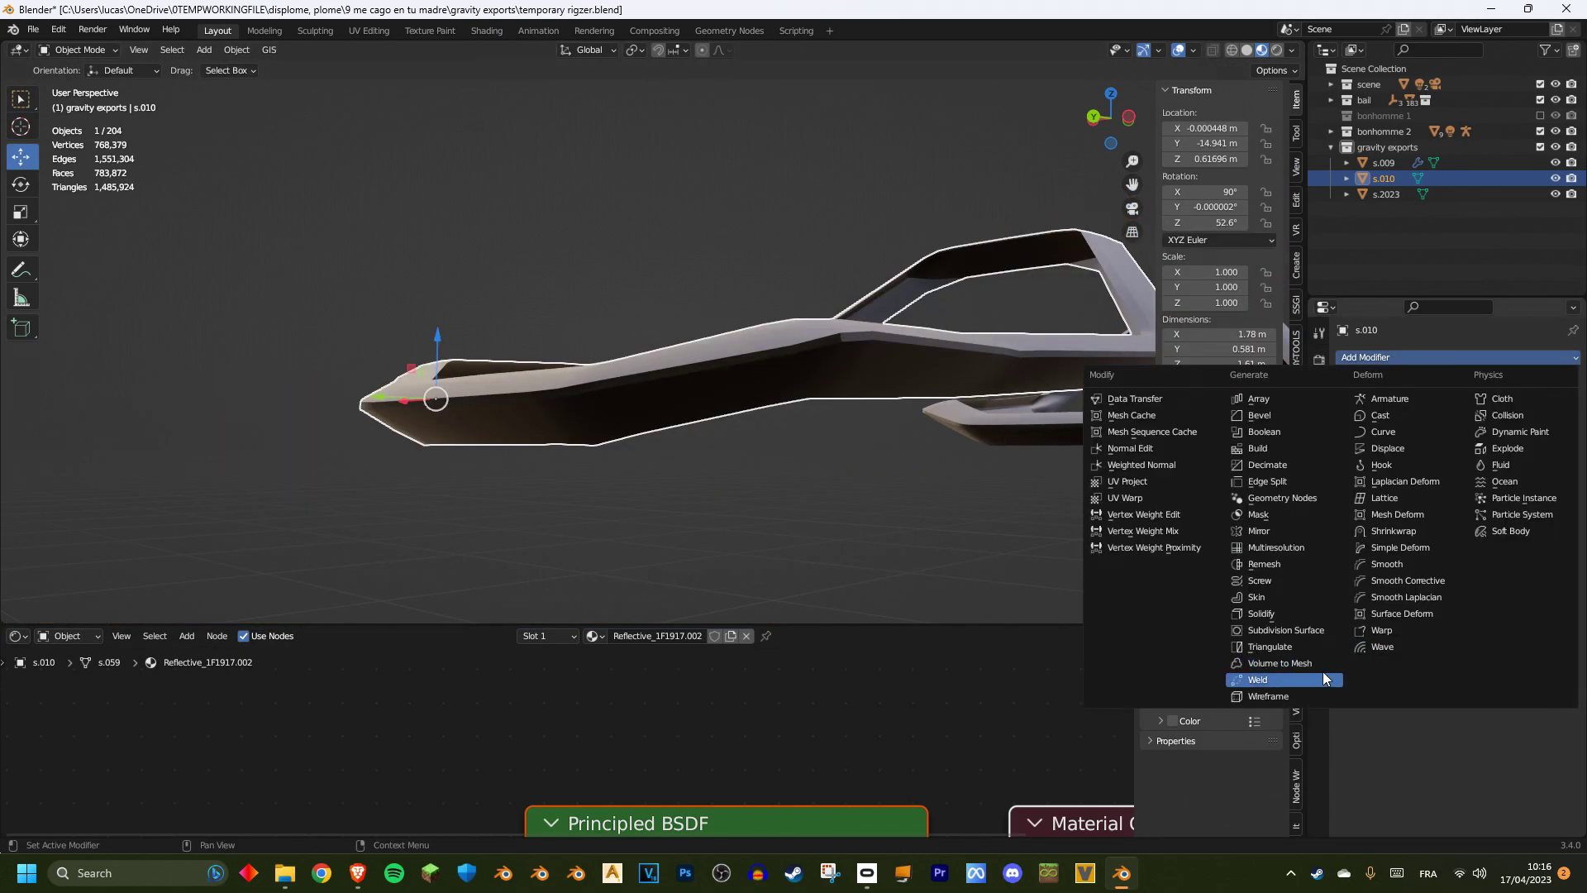
pyautogui.click(1286, 629)
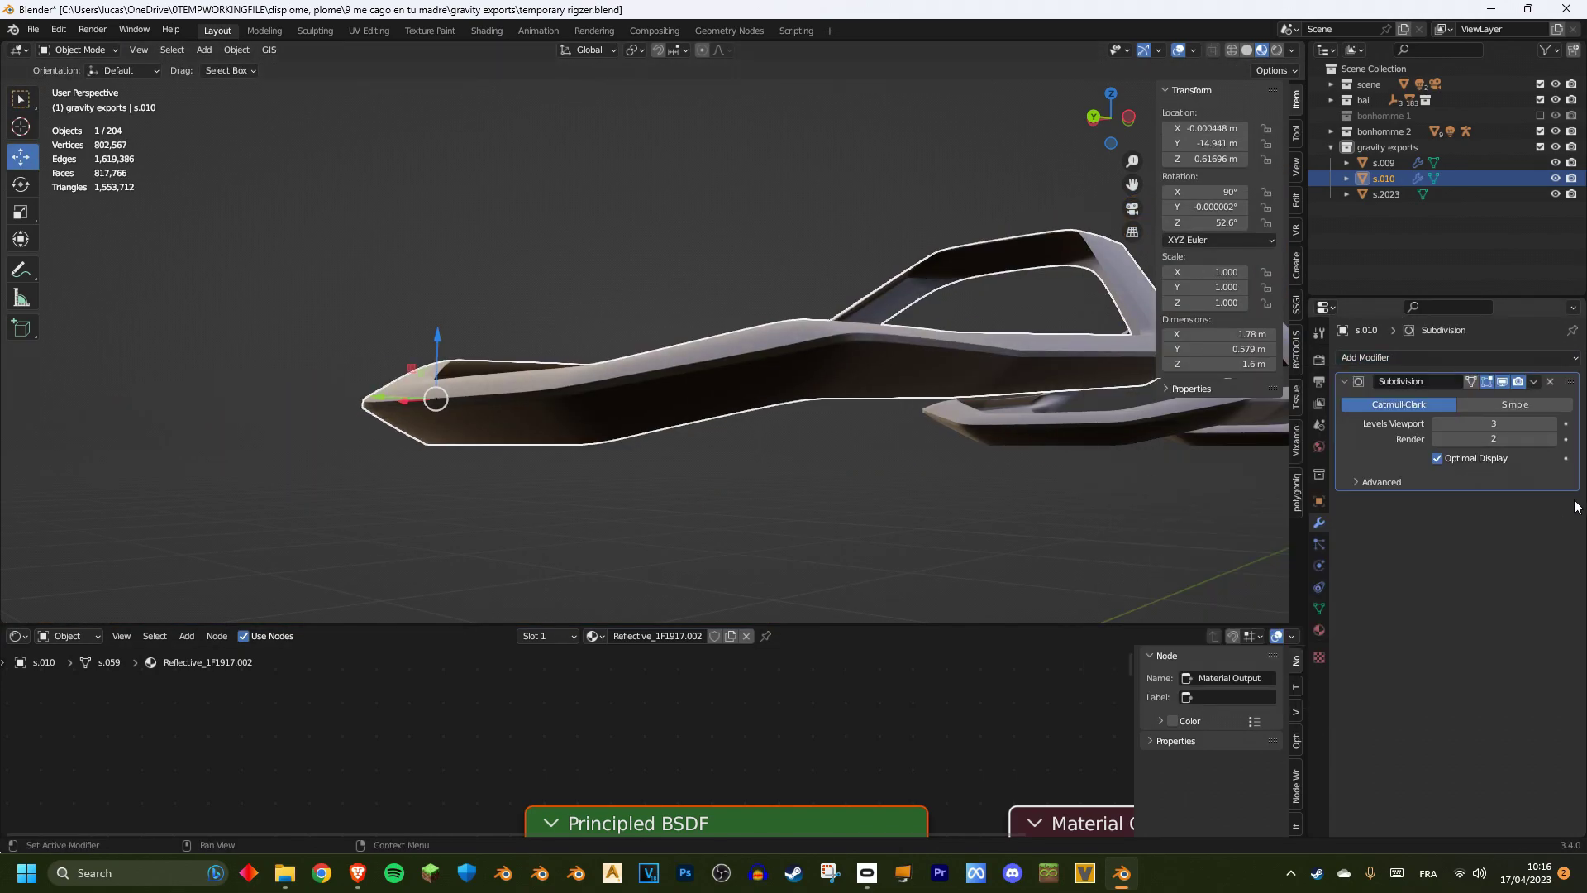
pyautogui.click(1551, 438)
# Step: Apply Shade Auto Smooth with a 30° angle to frame s.010
pyautogui.moveTo(768, 372); pyautogui.dragTo(693, 422, button='middle')
pyautogui.rightClick(693, 422)
pyautogui.click(692, 422)
pyautogui.scroll(4, 661, 463)
pyautogui.moveTo(651, 478); pyautogui.dragTo(852, 367, button='middle')
# Step: Frame the car in the viewport and display it with rendered shading
pyautogui.scroll(-8, 852, 367)
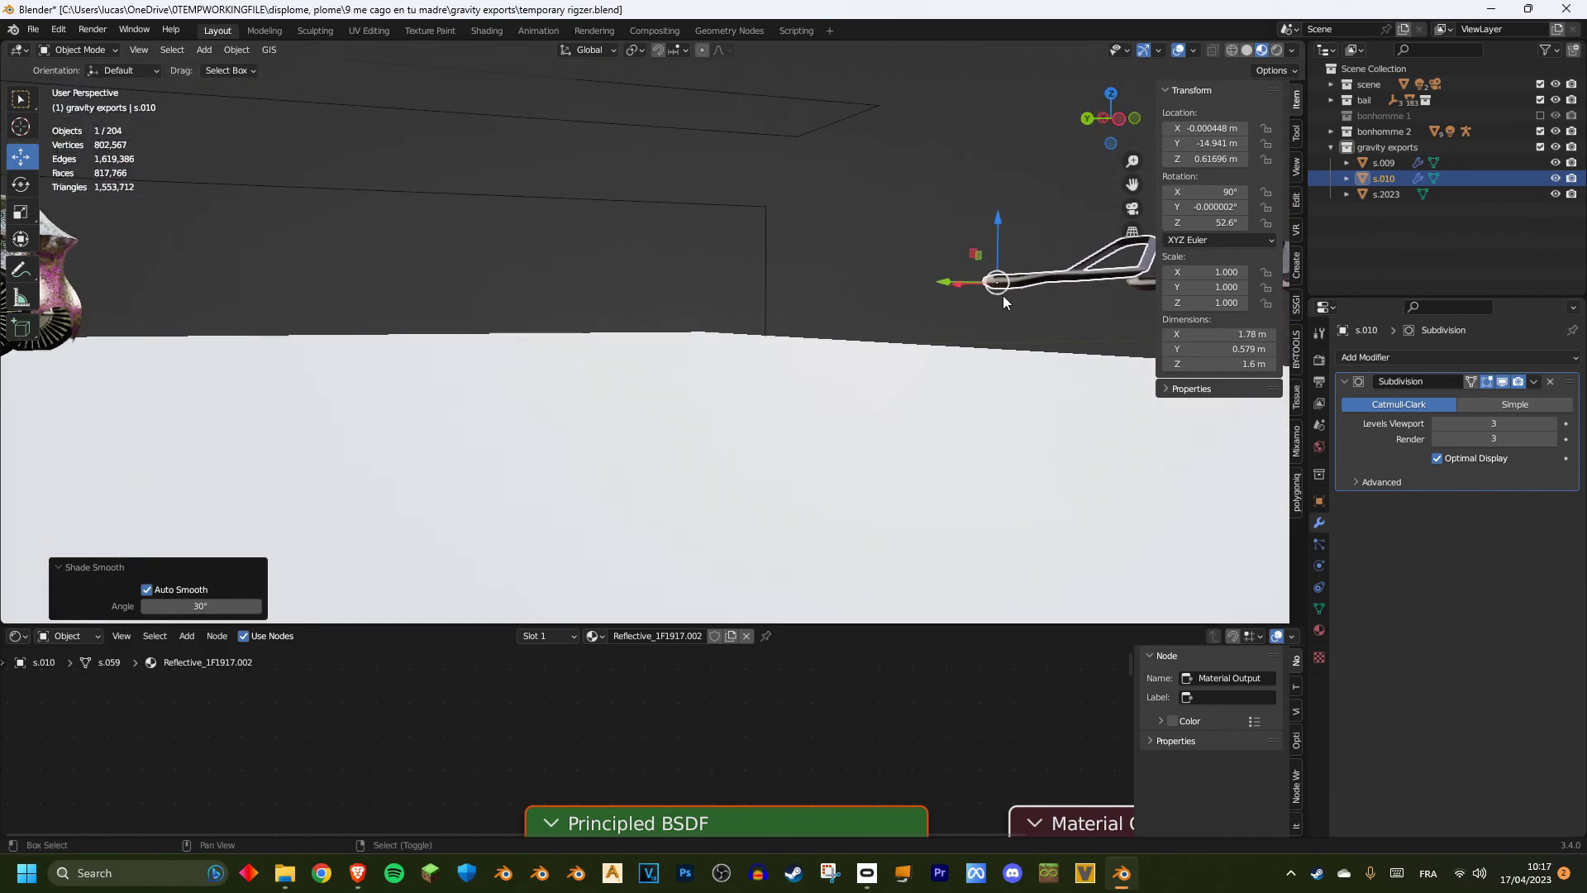
pyautogui.click(765, 242)
pyautogui.press('KP_Decimal')
pyautogui.moveTo(736, 312)
pyautogui.mouseDown(button='middle')
pyautogui.moveTo(691, 339)
pyautogui.moveTo(849, 376)
pyautogui.moveTo(770, 383)
pyautogui.mouseUp(button='middle')
pyautogui.press('a')
pyautogui.press('a')
pyautogui.press('z')
pyautogui.click(750, 304)
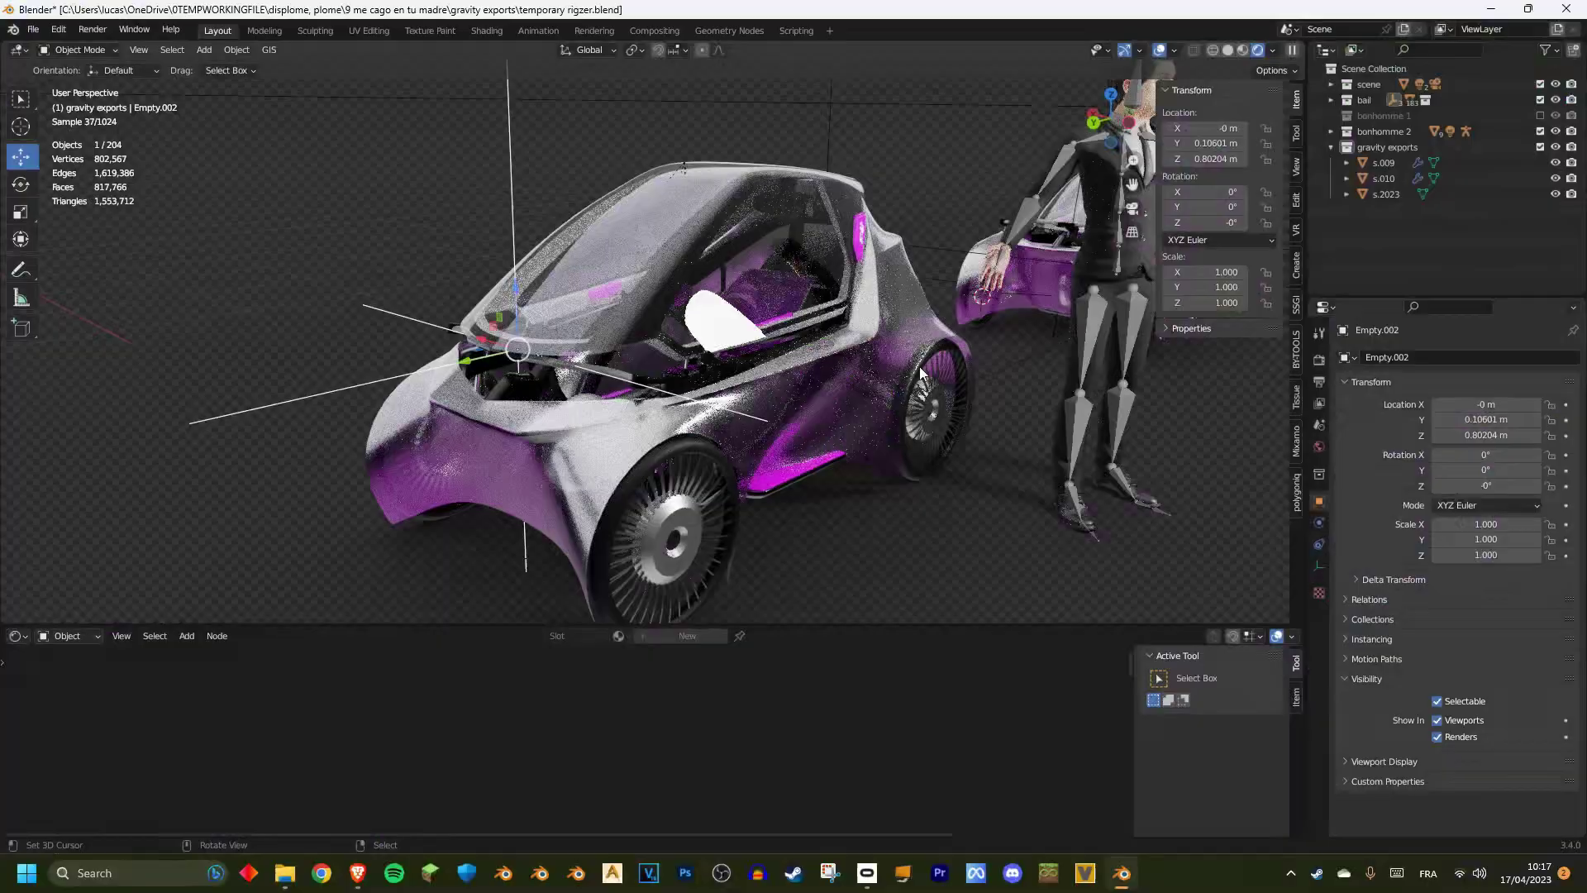
# Step: Hide the car's body skin, toiles tendue, and inspect the rendered interior with gizmos and overlays toggled off
pyautogui.hotkey('ctrl', 'z')
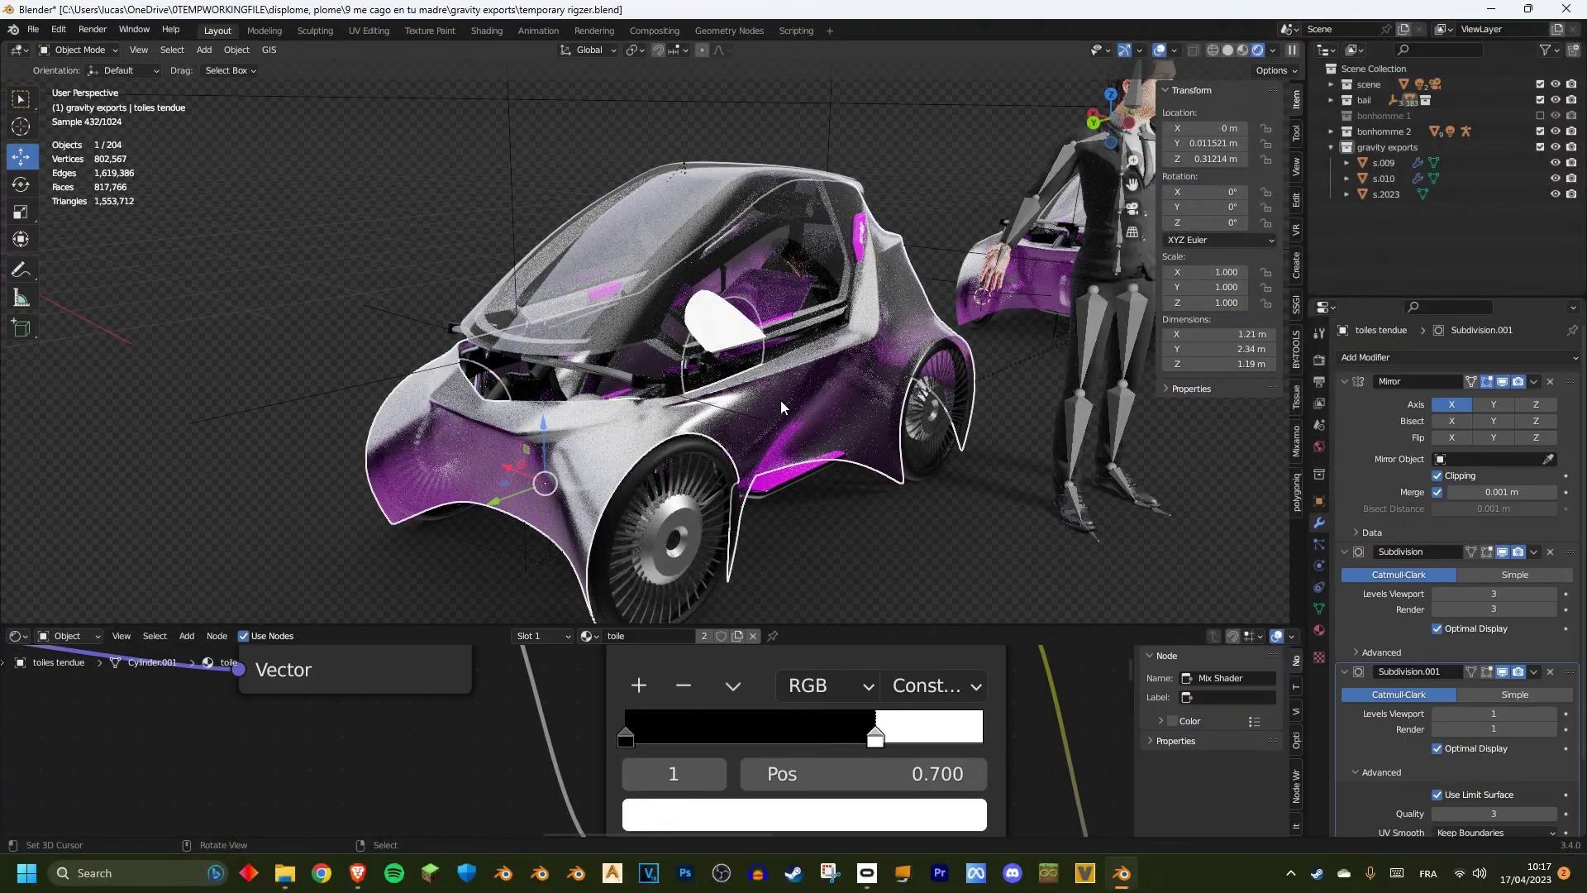
pyautogui.rightClick(714, 223)
pyautogui.scroll(1, 799, 289)
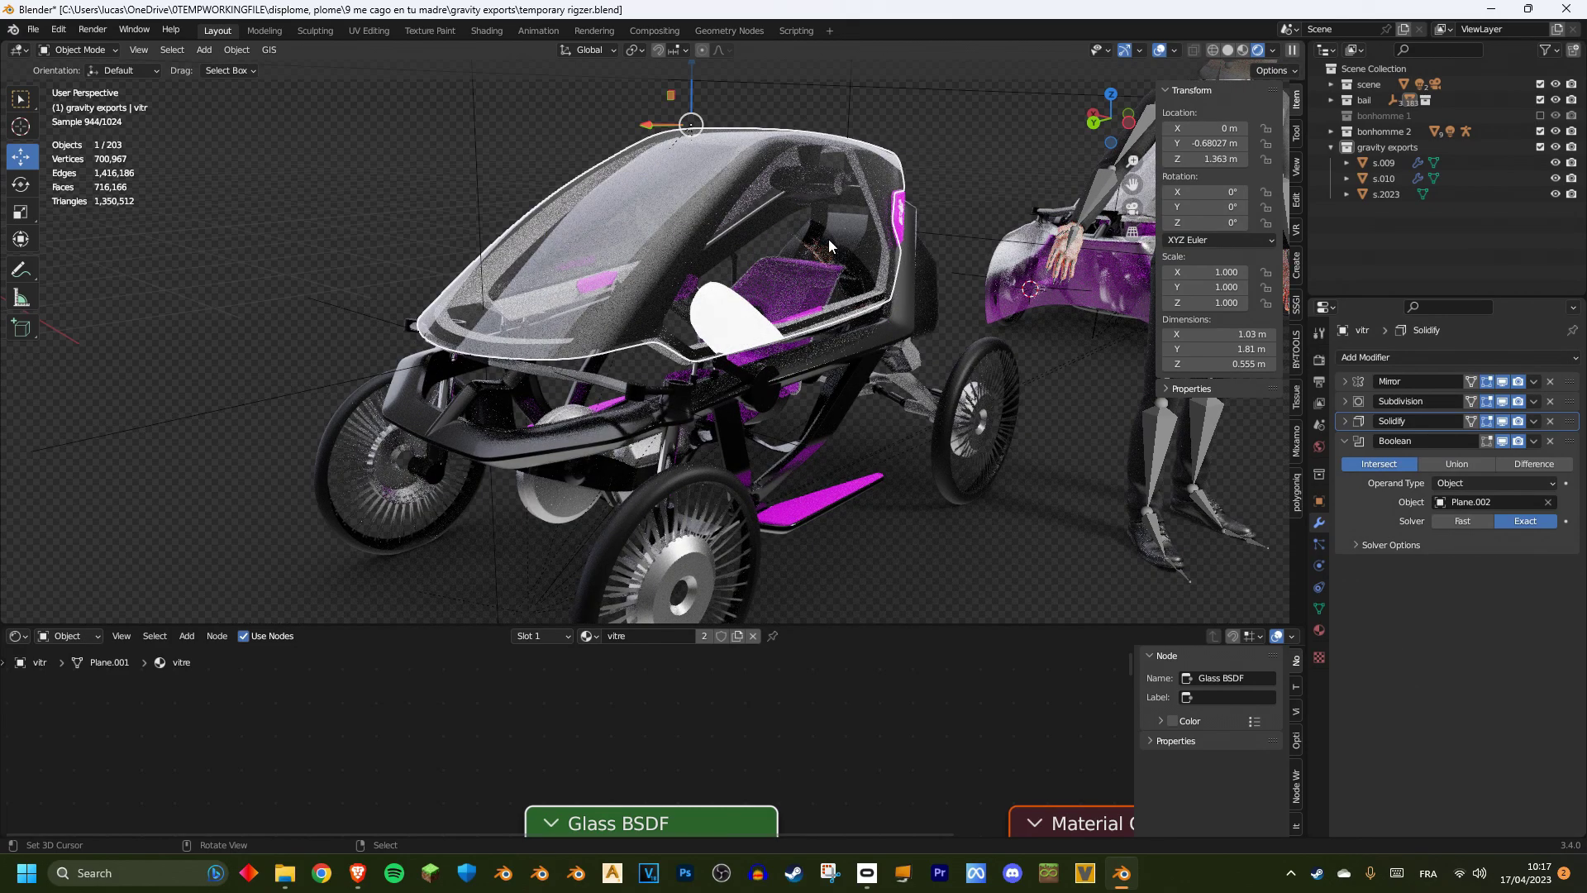
pyautogui.moveTo(785, 279)
pyautogui.mouseDown(button='middle')
pyautogui.moveTo(748, 354)
pyautogui.moveTo(798, 289)
pyautogui.mouseUp(button='middle')
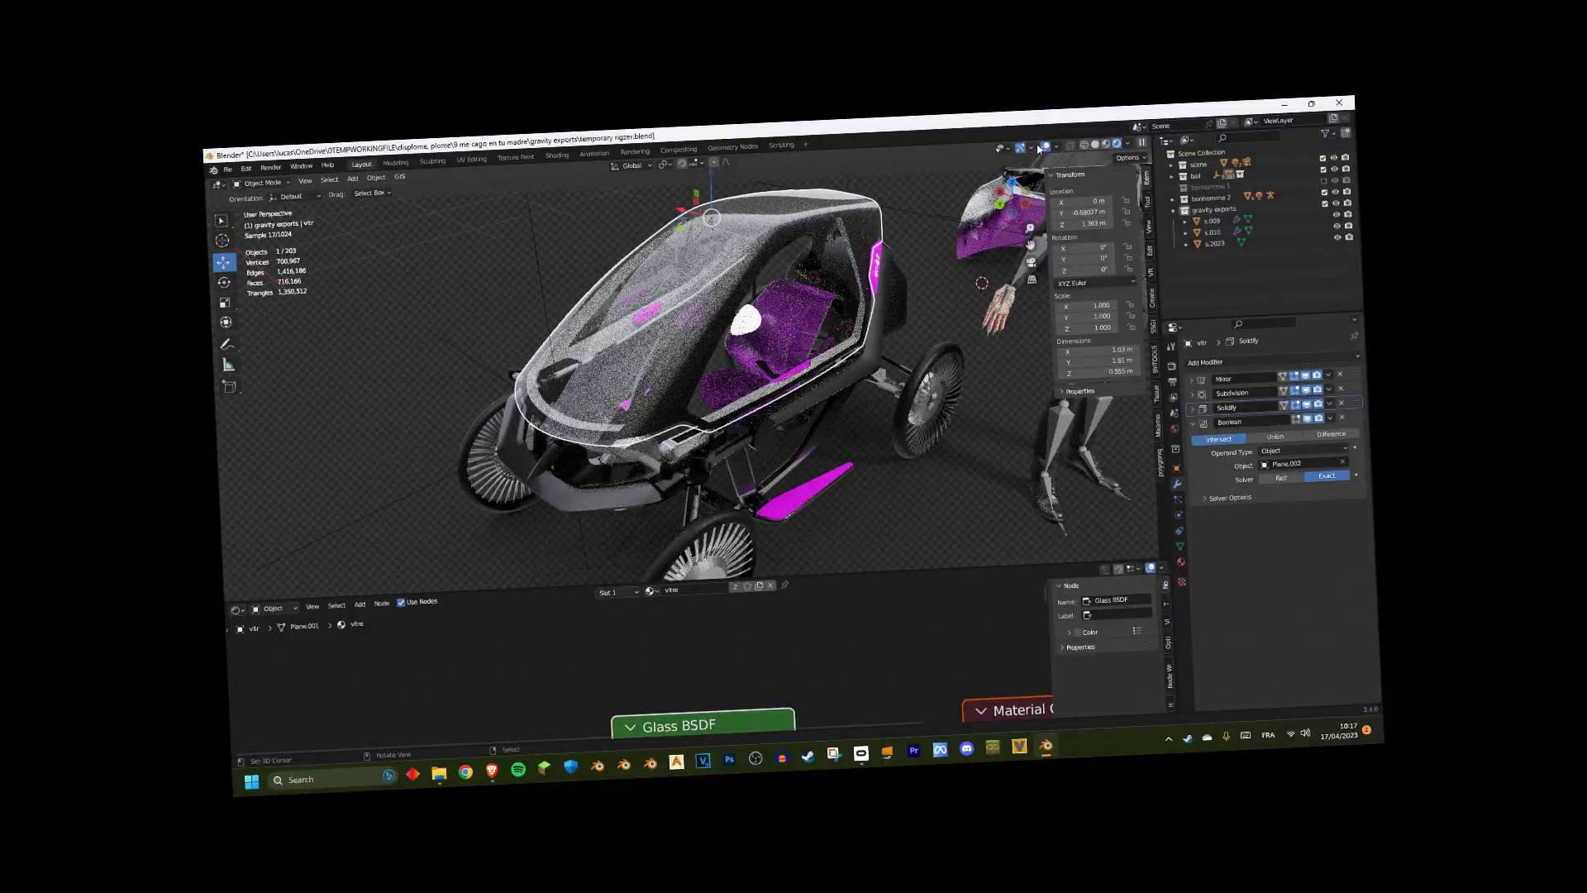
pyautogui.click(1124, 50)
pyautogui.click(1160, 49)
pyautogui.moveTo(791, 521); pyautogui.dragTo(685, 302, button='middle')
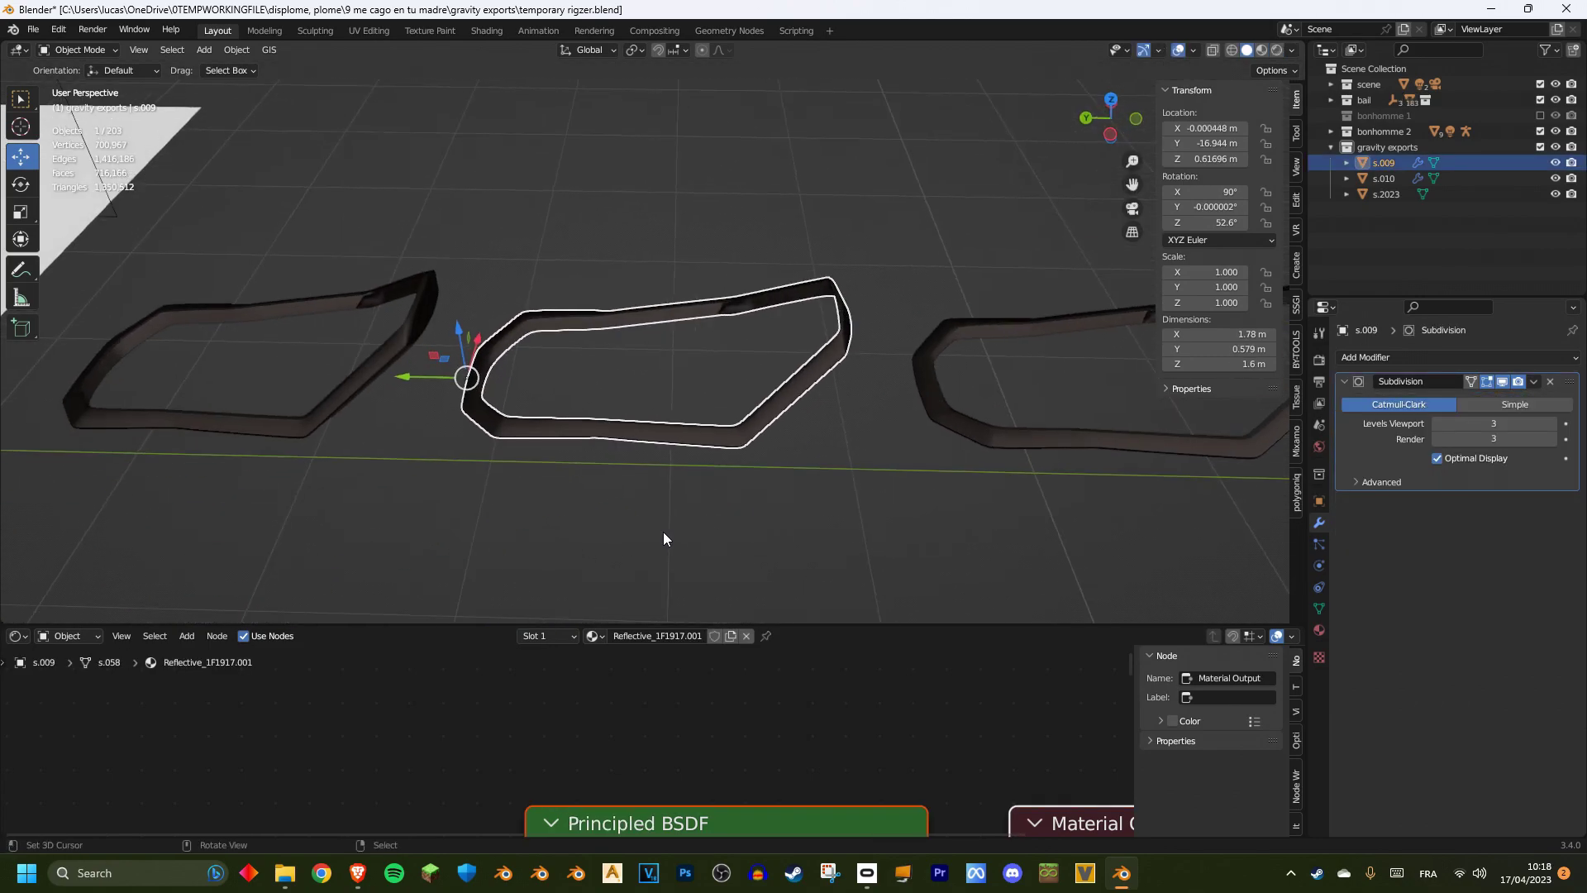
# Step: Extrude the selected vertex of frame s.009 in front view
pyautogui.moveTo(663, 532)
pyautogui.mouseDown(button='middle')
pyautogui.moveTo(706, 489)
pyautogui.moveTo(815, 451)
pyautogui.moveTo(775, 502)
pyautogui.moveTo(810, 450)
pyautogui.moveTo(836, 454)
pyautogui.moveTo(811, 433)
pyautogui.moveTo(722, 463)
pyautogui.mouseUp(button='middle')
pyautogui.press('Tab')
pyautogui.press('KP_1')
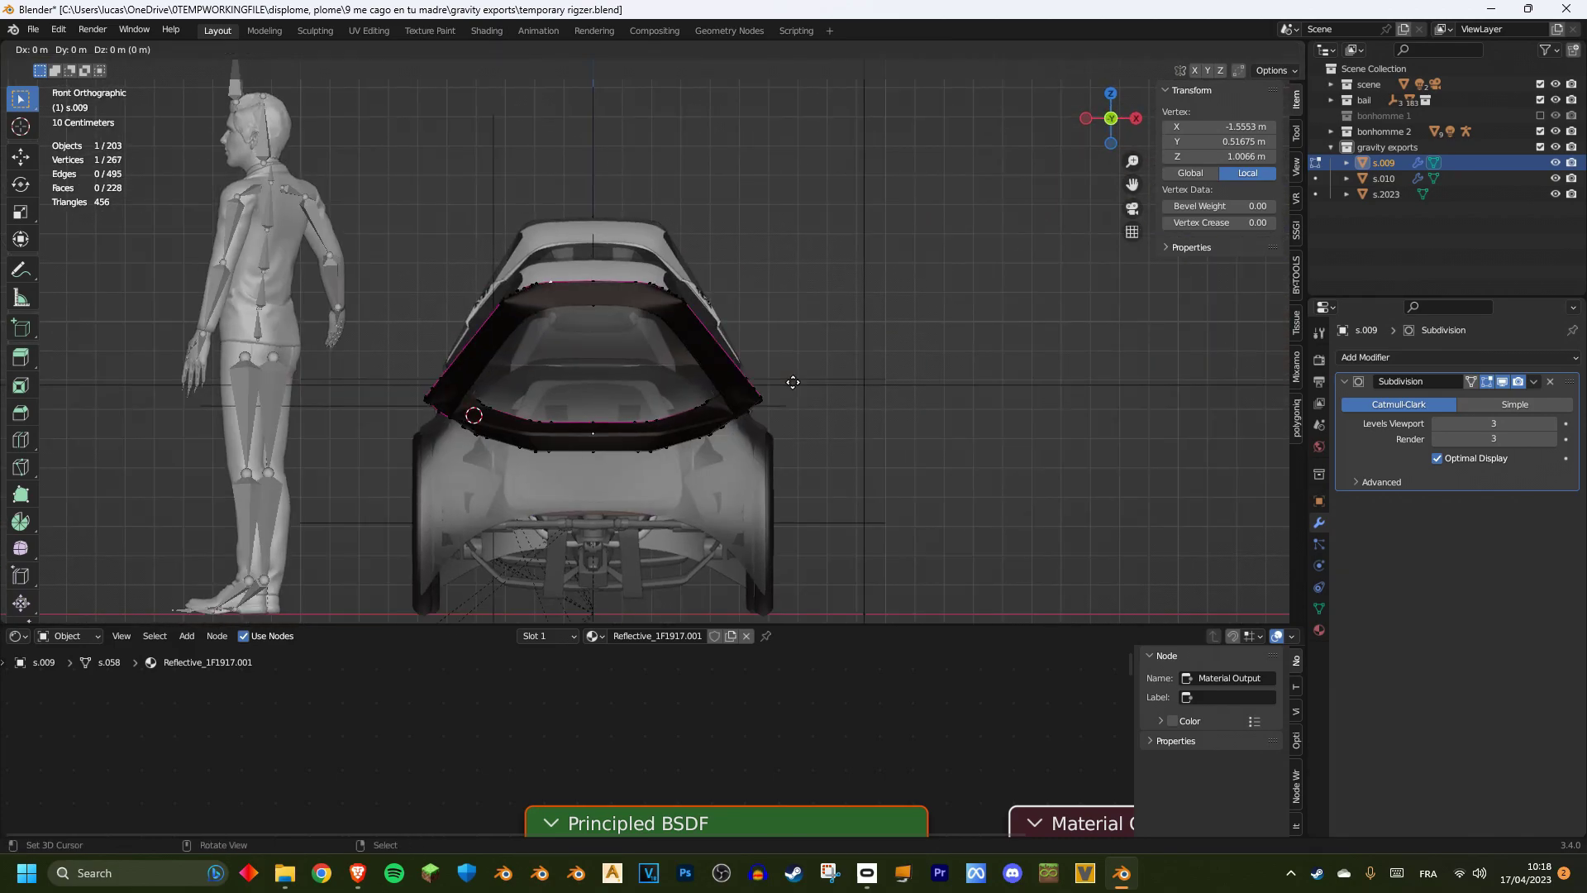
pyautogui.click(742, 377)
pyautogui.press('Tab')
pyautogui.moveTo(740, 375); pyautogui.dragTo(975, 453, button='middle')
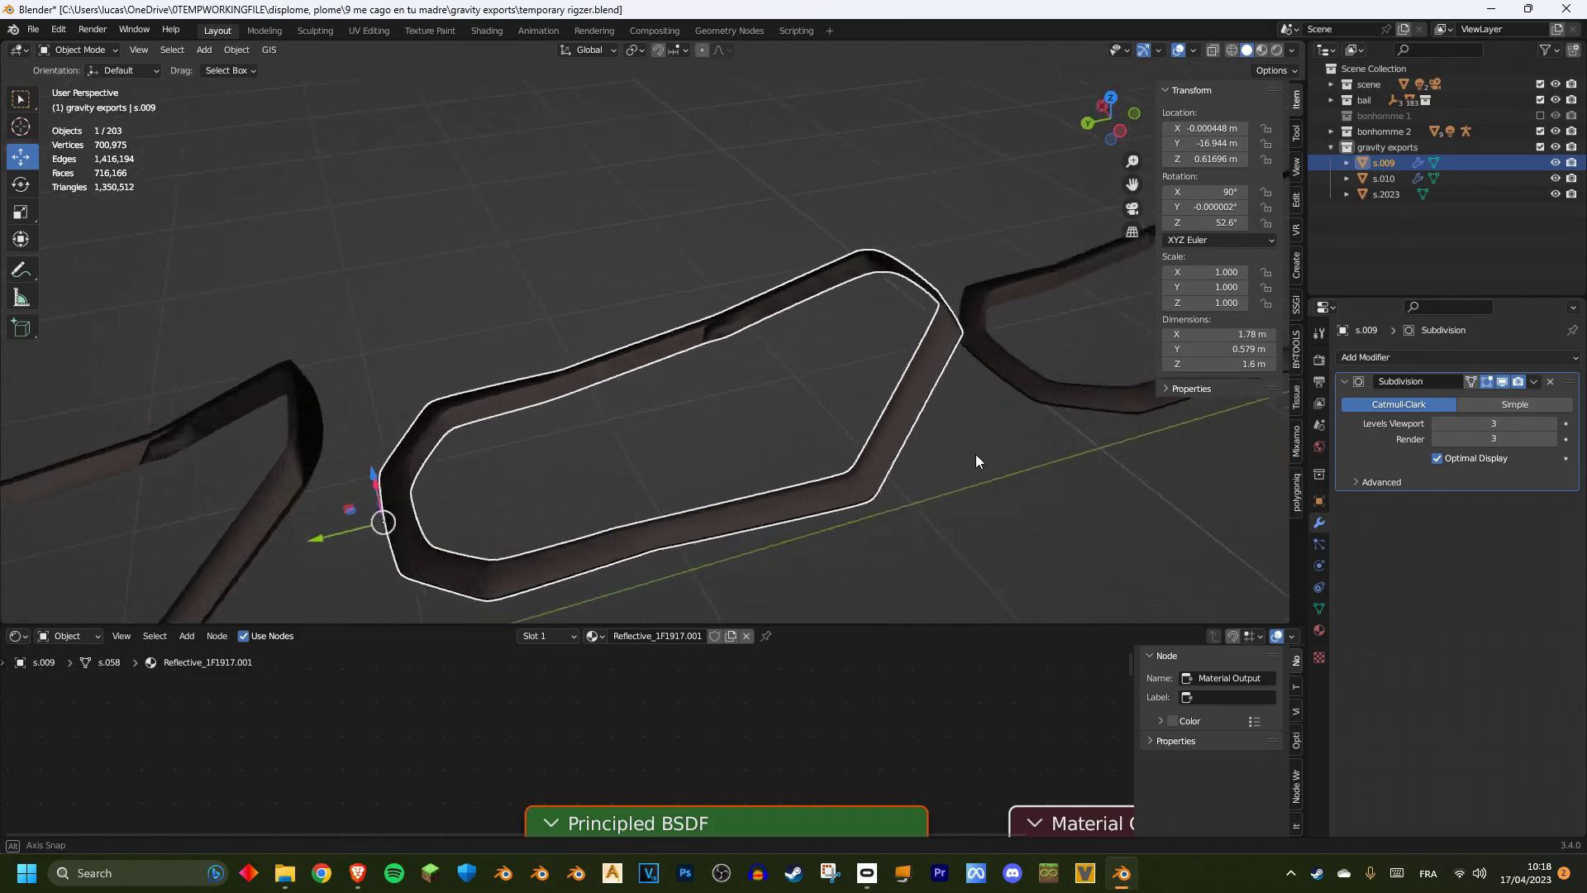
pyautogui.scroll(-2, 551, 438)
# Step: Delete the faces of the right half of all three frames, split at the centre line in front view
pyautogui.keyDown('shift'); pyautogui.rightClick(427, 477); pyautogui.keyUp('shift')
pyautogui.press('a')
pyautogui.press('a')
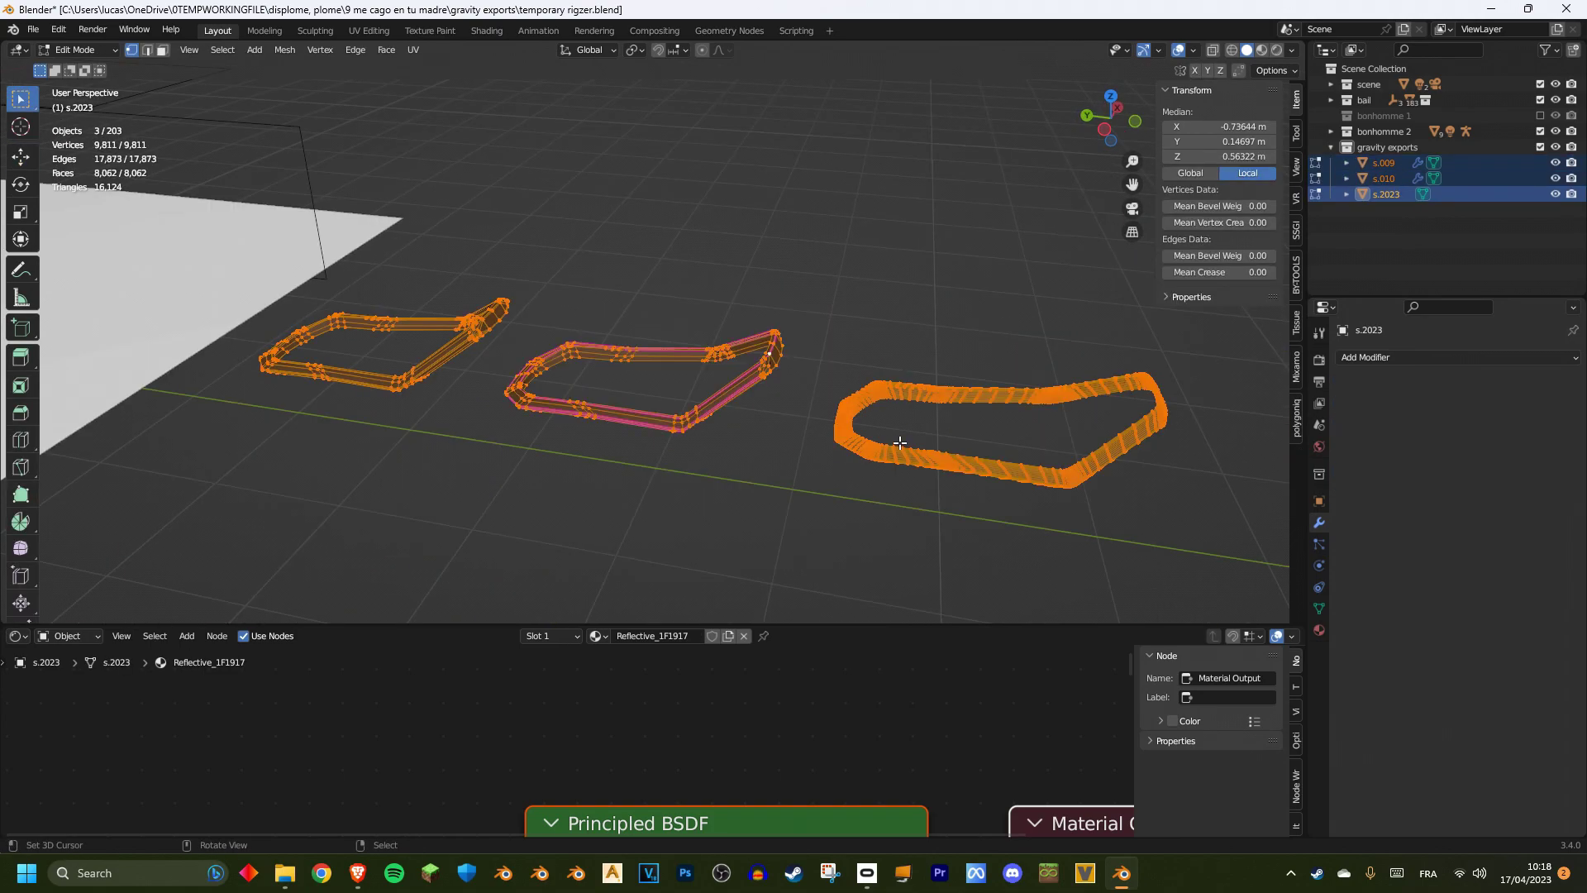
pyautogui.press('KP_1')
pyautogui.scroll(4, 723, 411)
pyautogui.hotkey('alt', 'z')
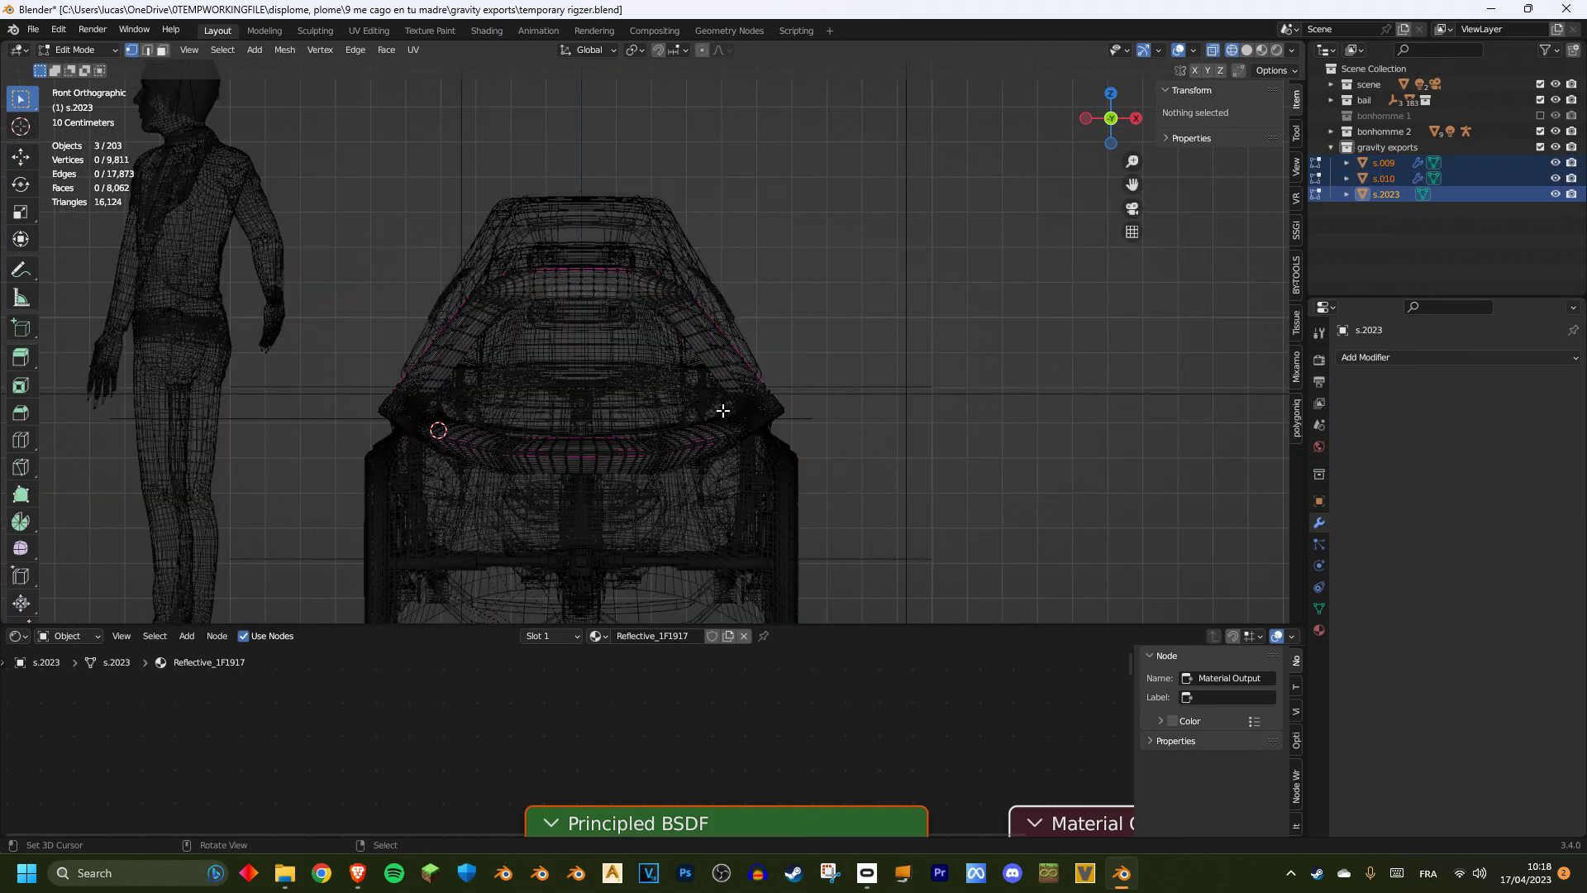
pyautogui.scroll(3, 666, 353)
pyautogui.press('3')
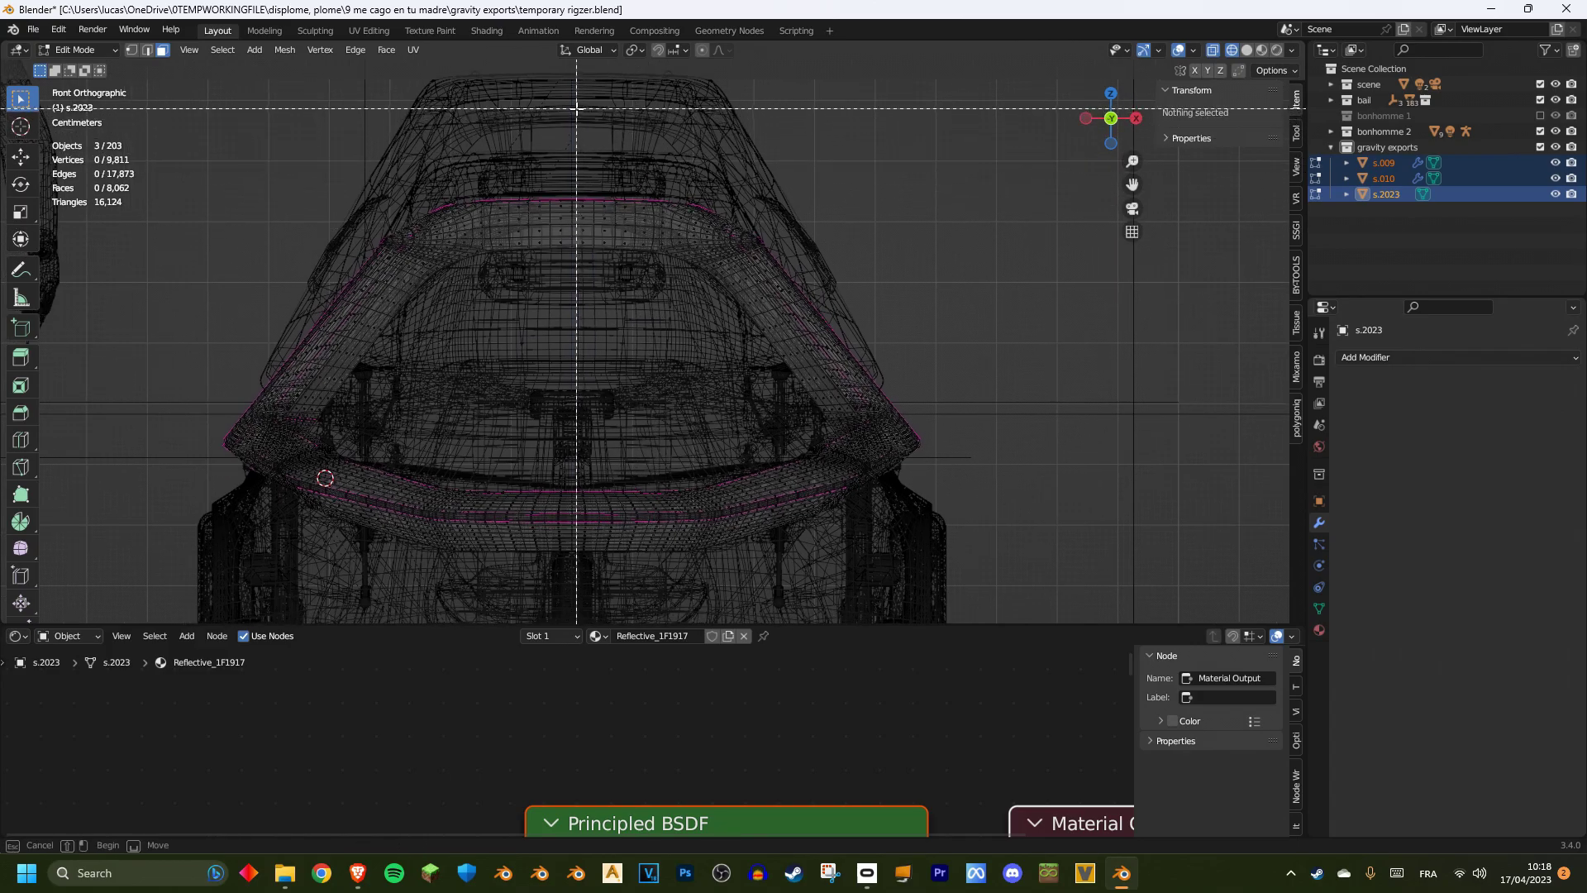
pyautogui.moveTo(575, 109); pyautogui.dragTo(1167, 636)
pyautogui.press('x')
pyautogui.press('f')
pyautogui.press('Tab')
pyautogui.moveTo(699, 499)
pyautogui.mouseDown(button='middle')
pyautogui.moveTo(666, 524)
pyautogui.moveTo(521, 537)
pyautogui.mouseUp(button='middle')
pyautogui.hotkey('shift', 'z')
# Step: Try a Mirror modifier placed above the Subdivision on frame s.010, testing the X and Y axes
pyautogui.click(827, 411)
pyautogui.click(1415, 356)
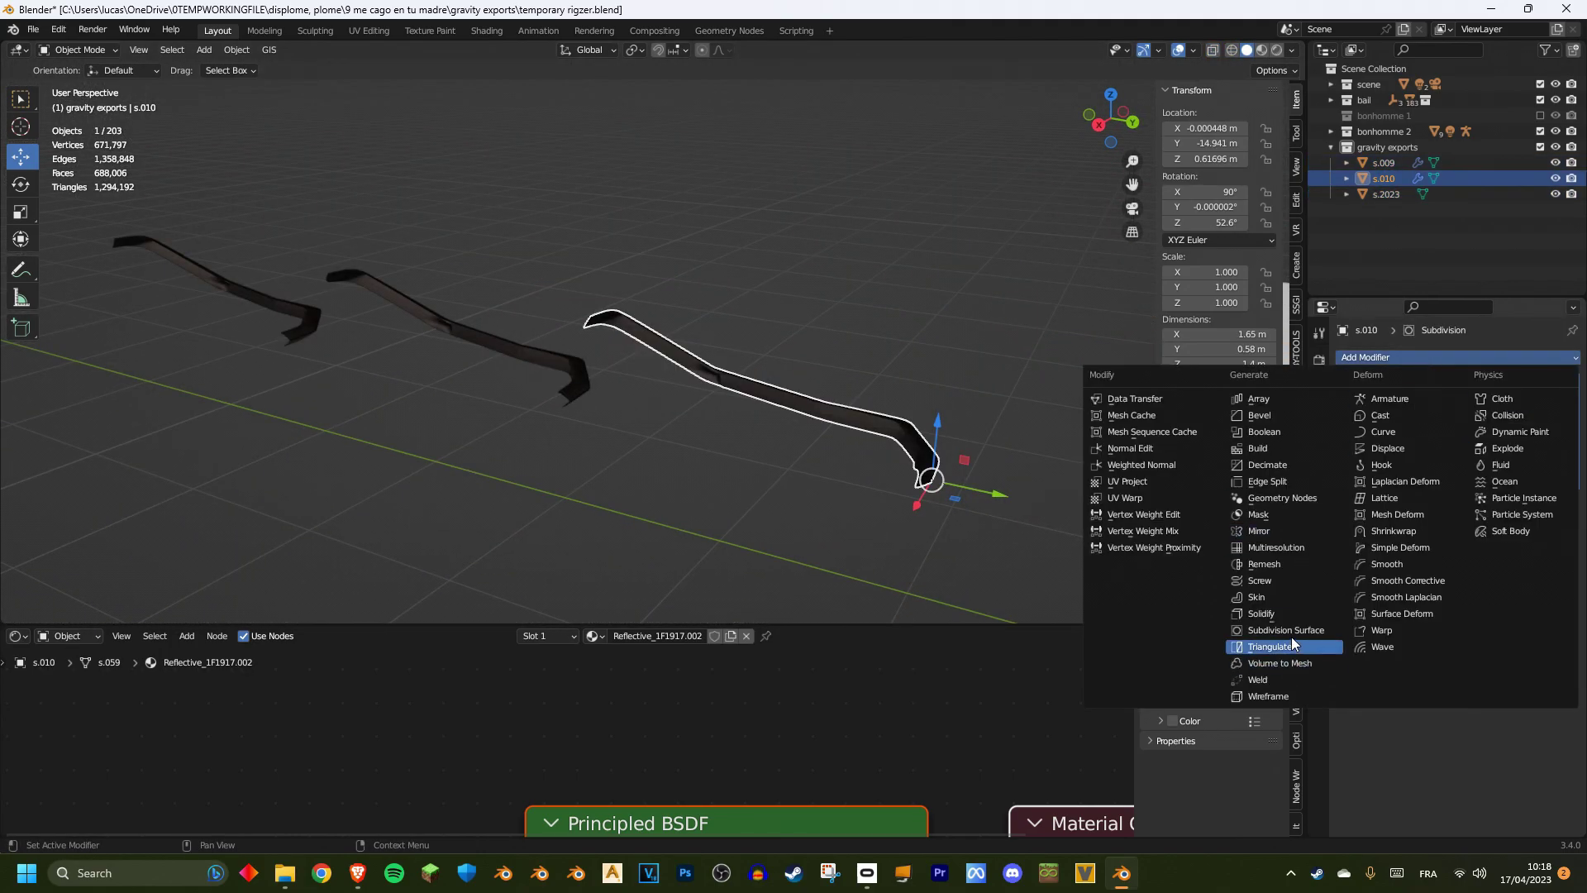
pyautogui.click(1332, 530)
pyautogui.moveTo(1578, 500); pyautogui.dragTo(1555, 374)
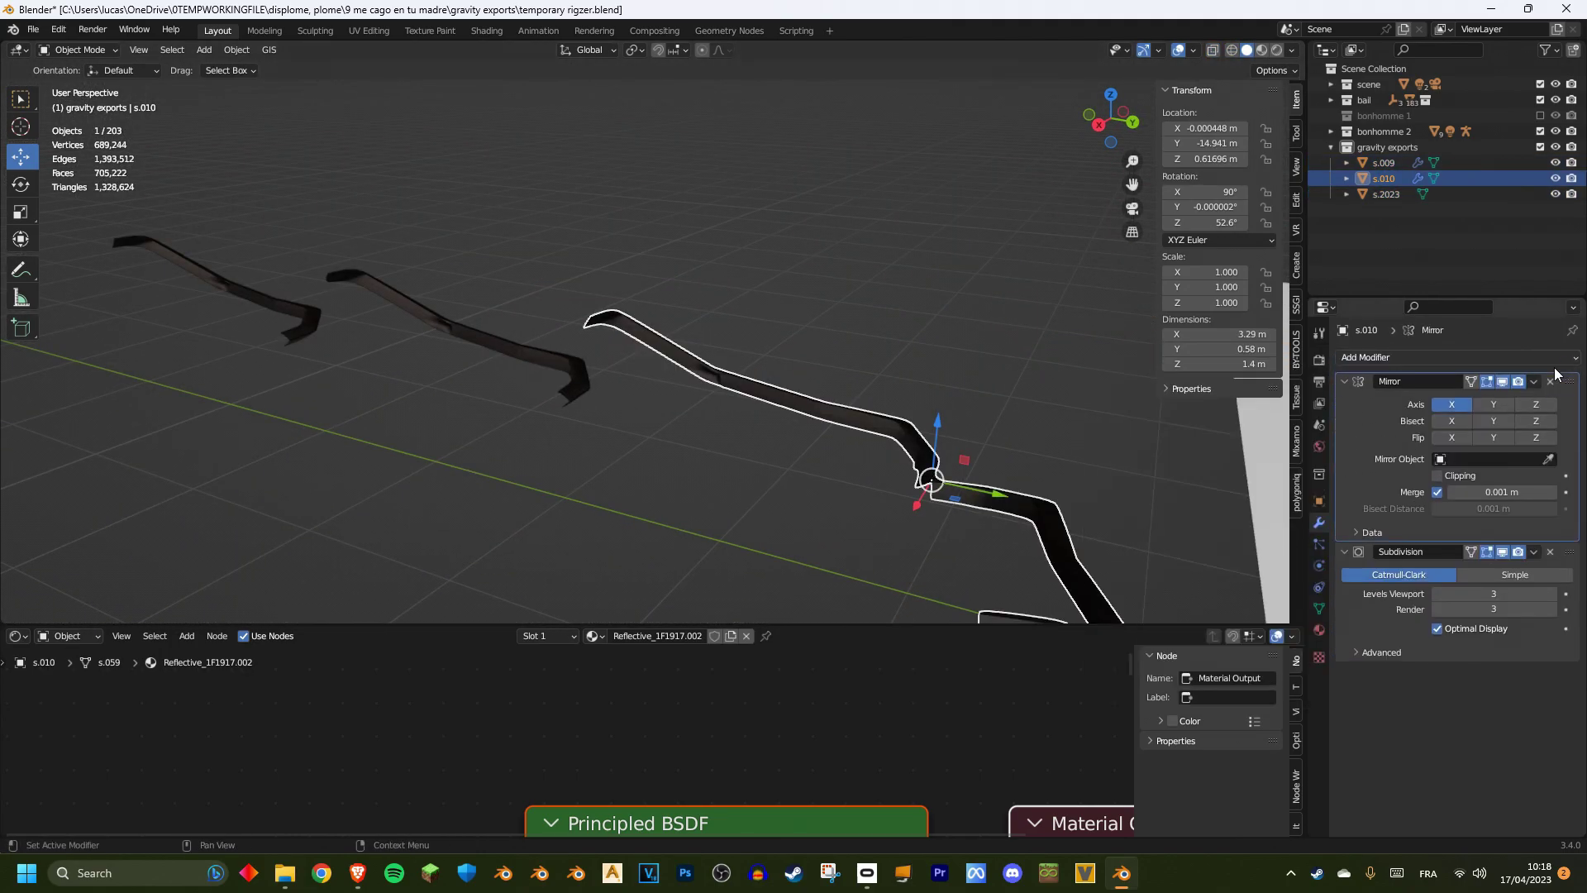
pyautogui.click(1492, 404)
pyautogui.click(1459, 403)
pyautogui.moveTo(743, 496); pyautogui.dragTo(622, 506, button='middle')
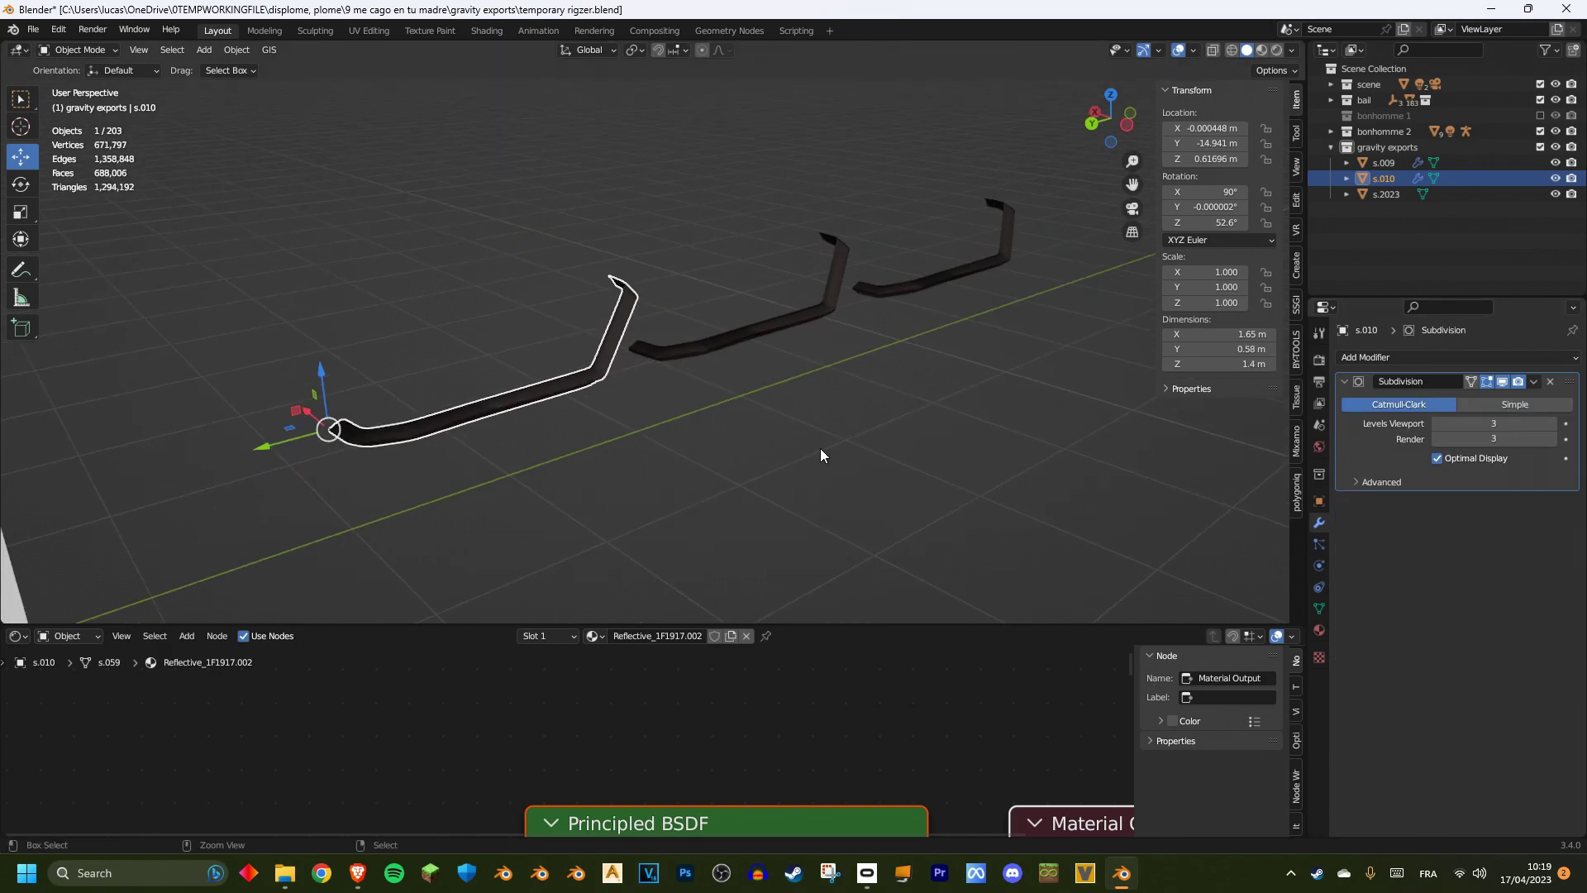
# Step: Apply Rotation & Scale to frame s.010 and add an X-axis Mirror modifier above its Subdivision modifier
pyautogui.hotkey('ctrl', 'a')
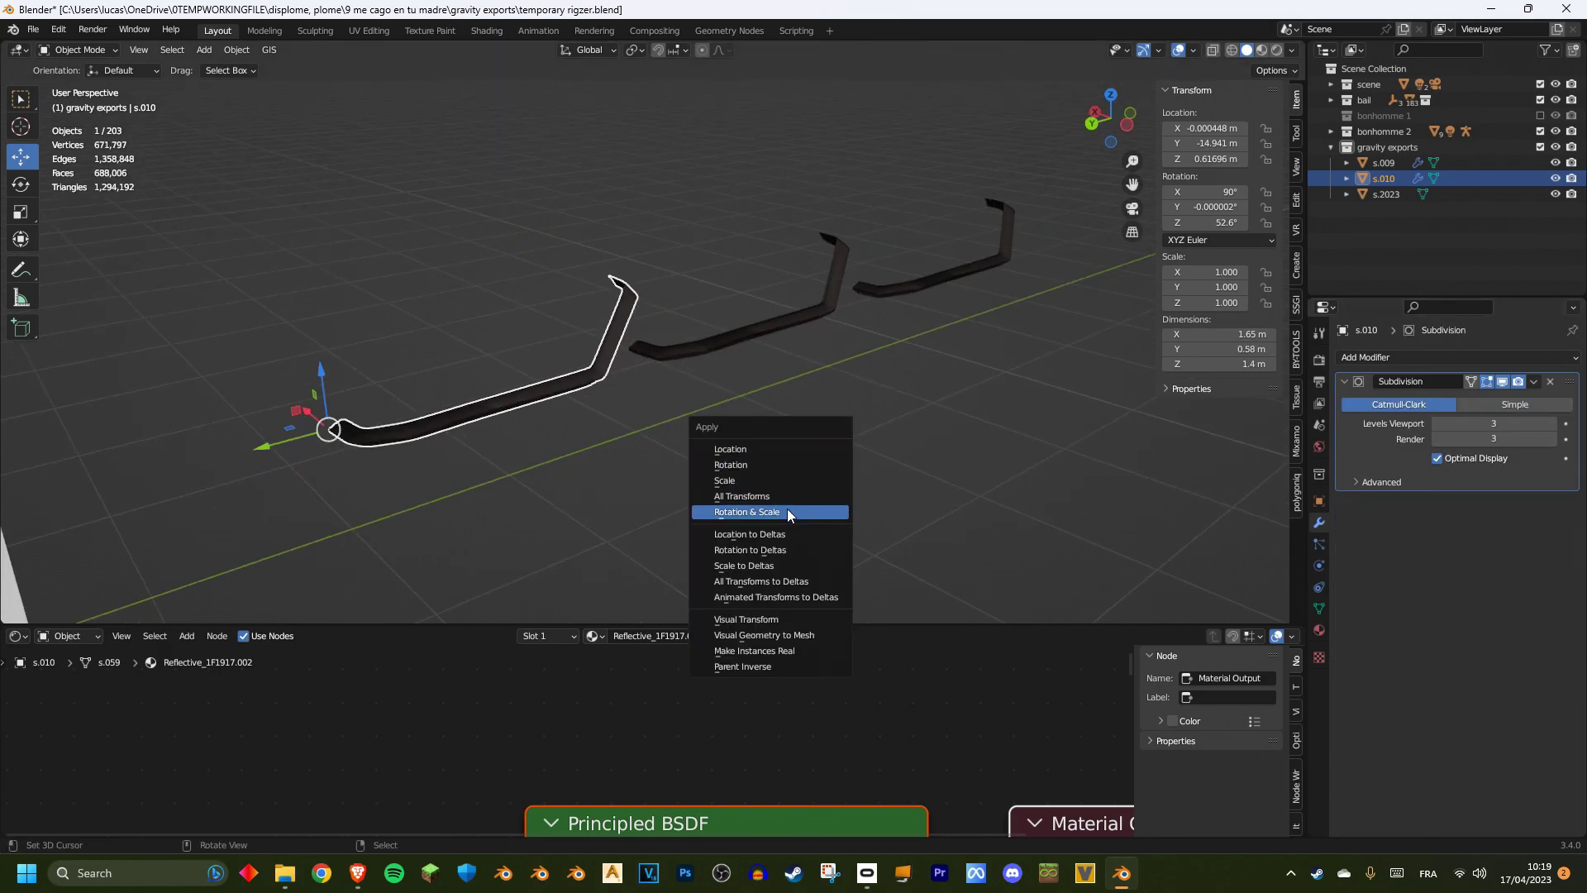
pyautogui.click(780, 524)
pyautogui.click(1380, 357)
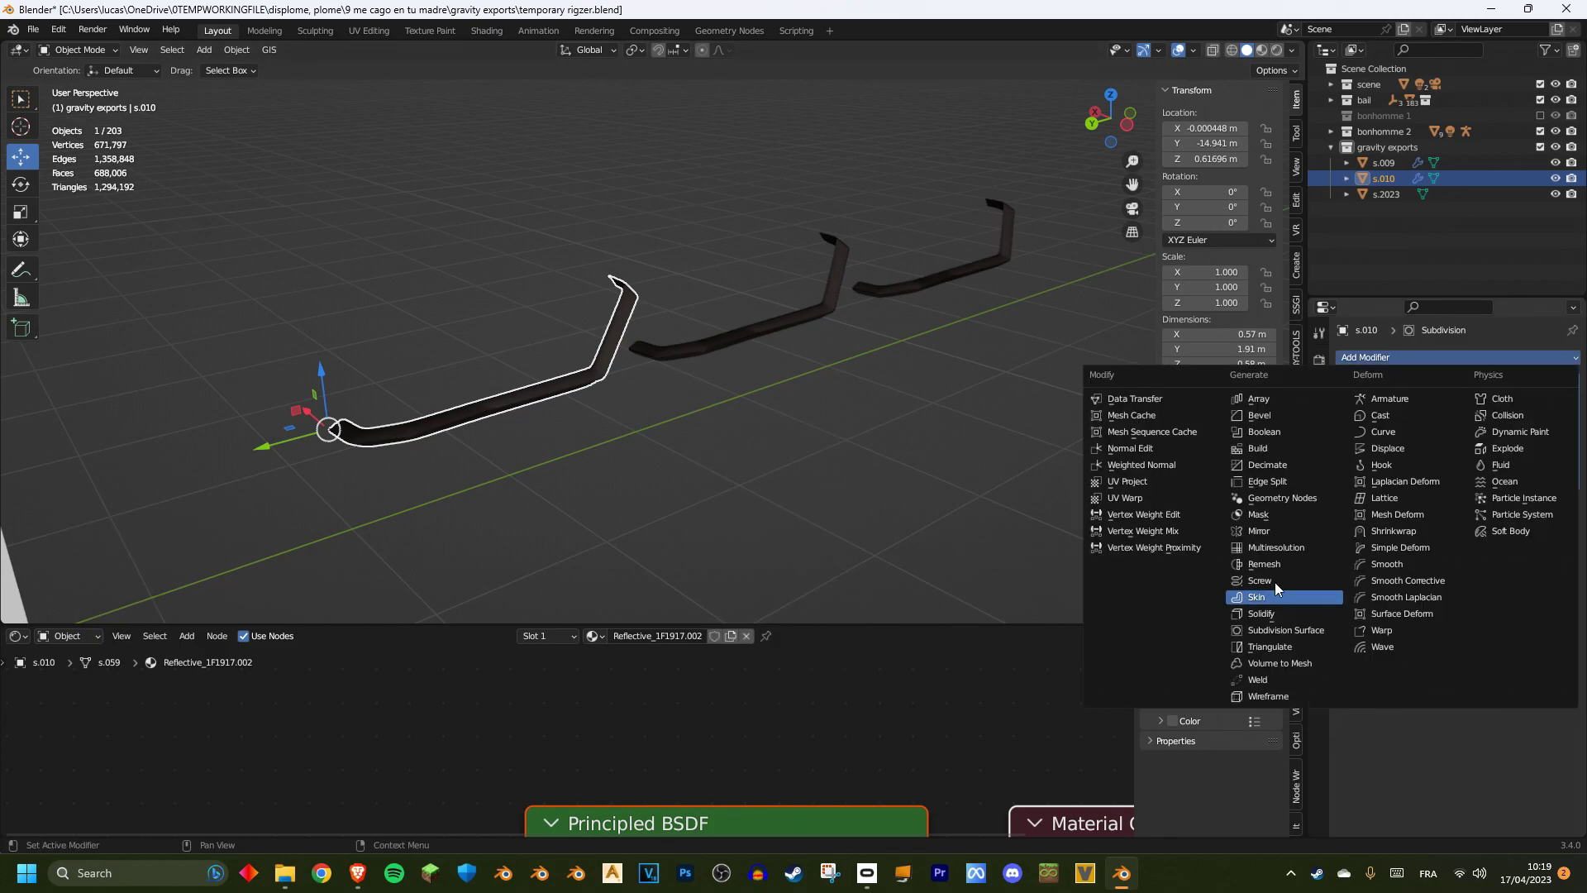
pyautogui.click(1276, 533)
pyautogui.moveTo(653, 471); pyautogui.dragTo(971, 491, button='middle')
pyautogui.moveTo(1568, 502); pyautogui.dragTo(1568, 381)
pyautogui.moveTo(975, 453); pyautogui.dragTo(863, 383, button='middle')
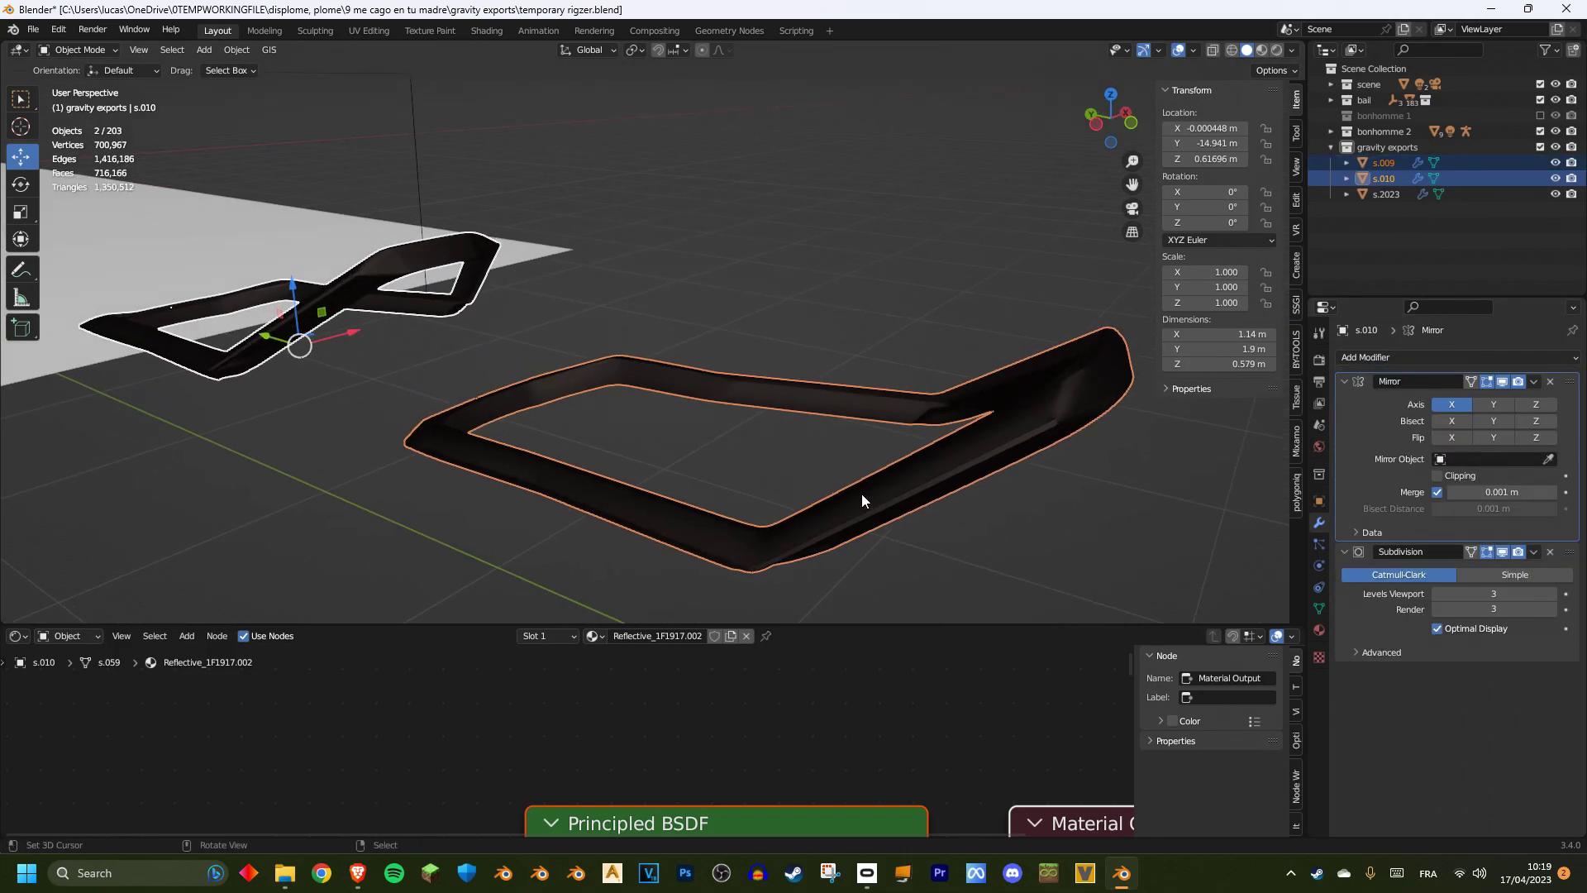
pyautogui.scroll(-4, 862, 493)
pyautogui.keyDown('shift'); pyautogui.moveTo(675, 405); pyautogui.dragTo(733, 417, button='middle'); pyautogui.keyUp('shift')
pyautogui.scroll(-8, 598, 509)
pyautogui.scroll(5, 910, 398)
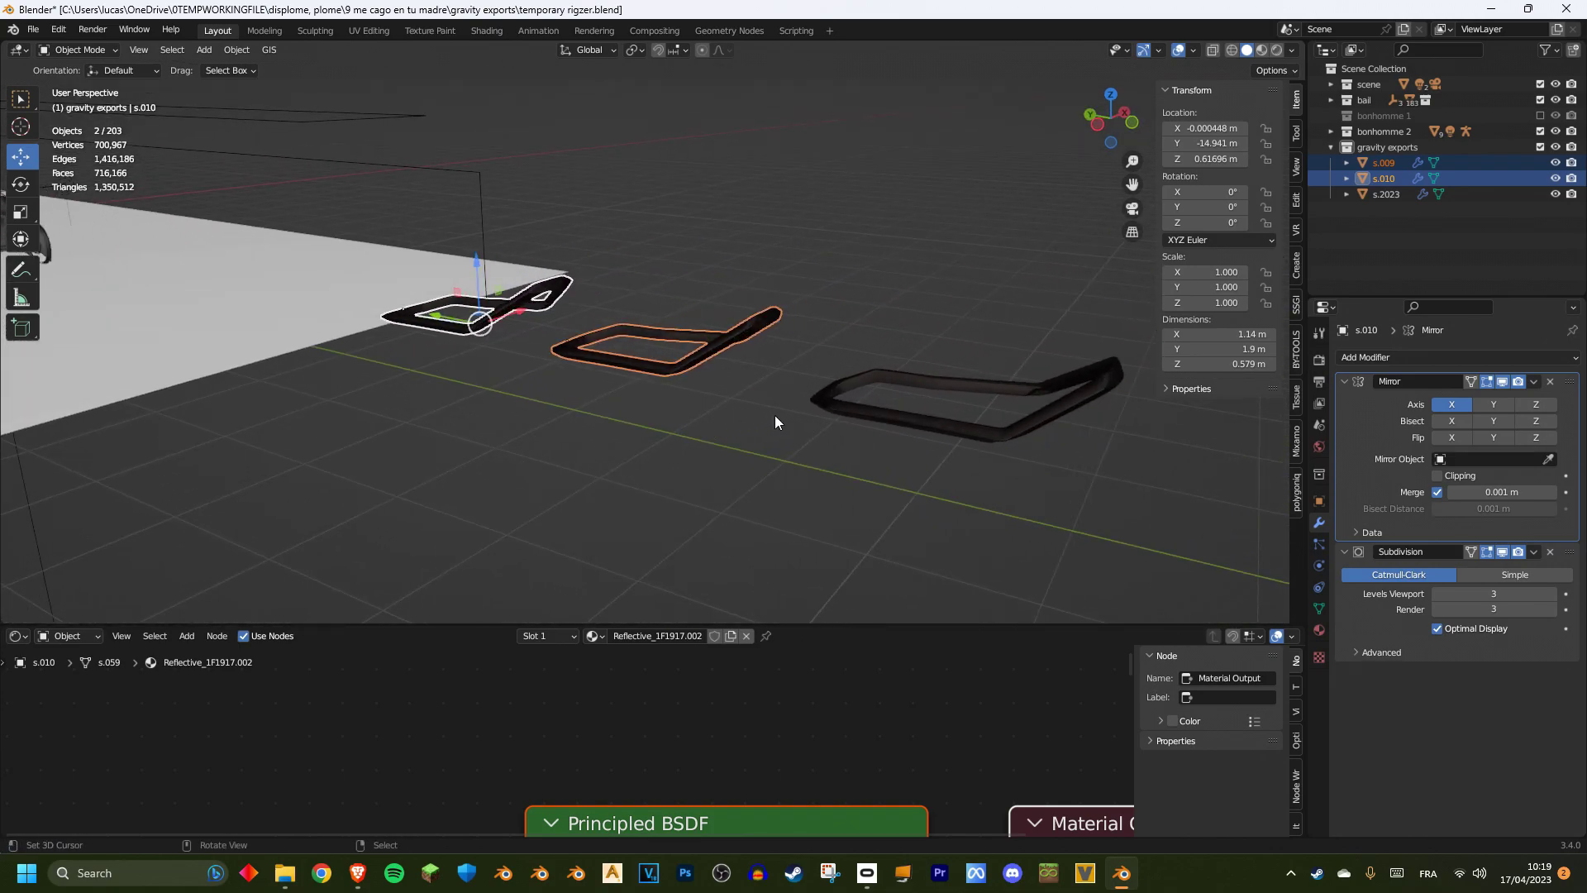